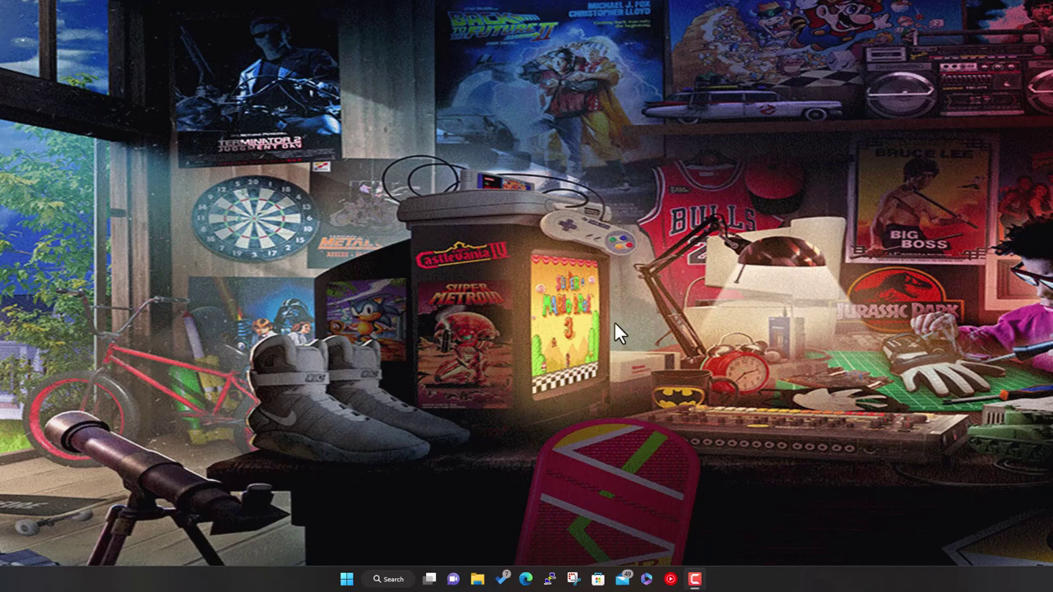
Step: Show the six folders on Storage space (X:) in a widened File Explorer, then bring up Edge
{"action": "left_click", "coordinate": [477, 579]}
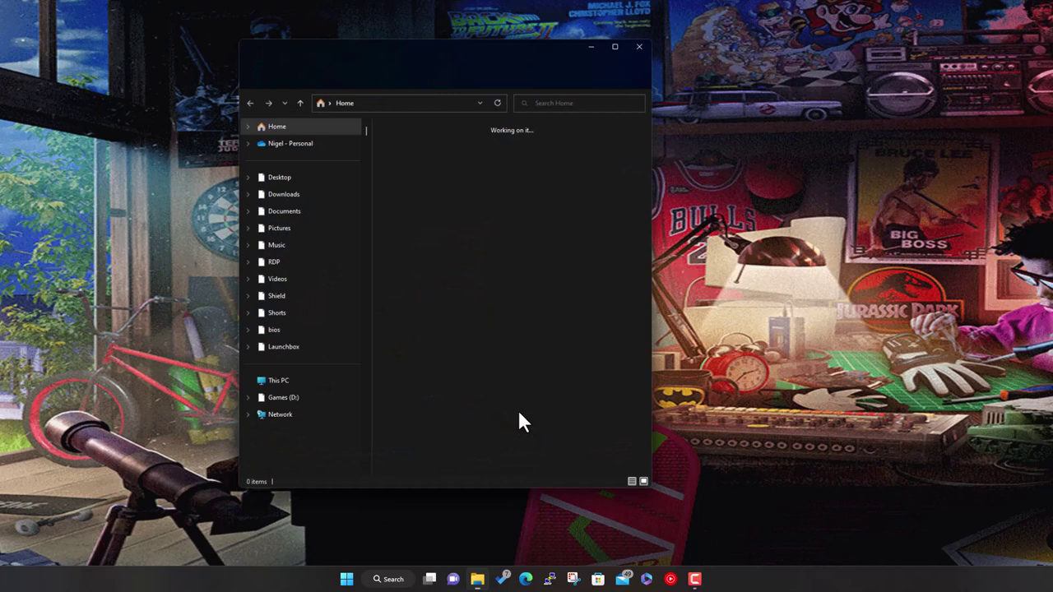
{"action": "left_click_drag", "start_coordinate": [659, 354], "coordinate": [947, 353]}
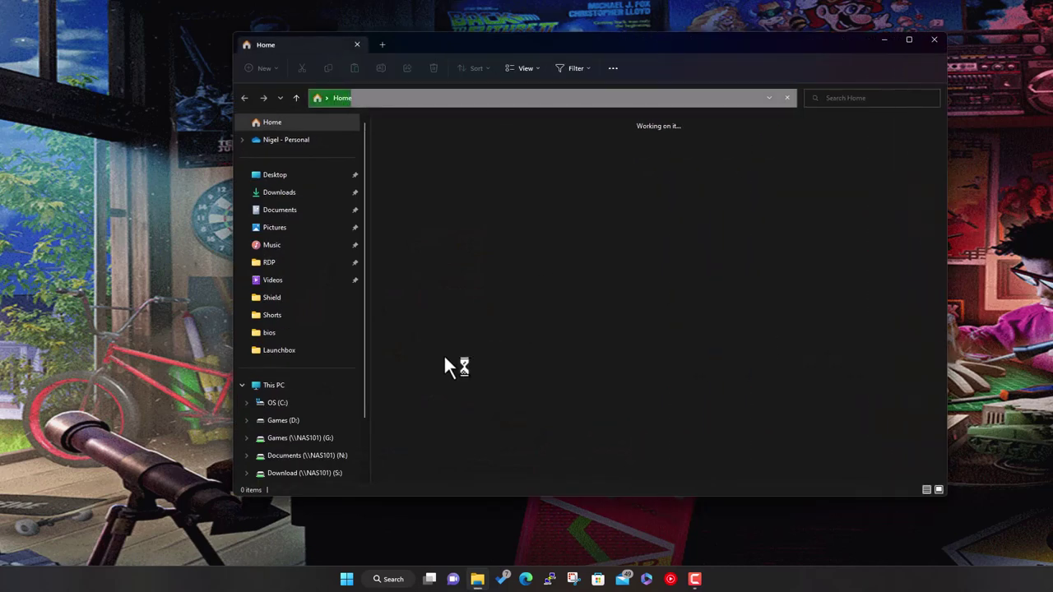
{"action": "scroll", "coordinate": [301, 428], "scroll_direction": "down", "scroll_amount": 2}
{"action": "left_click", "coordinate": [292, 440]}
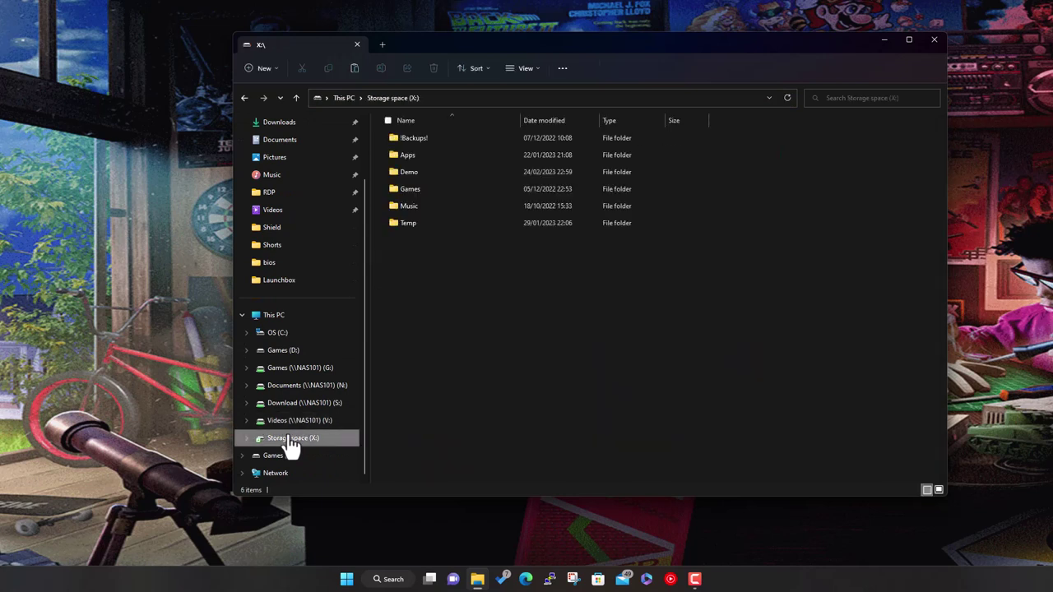
{"action": "left_click", "coordinate": [526, 579]}
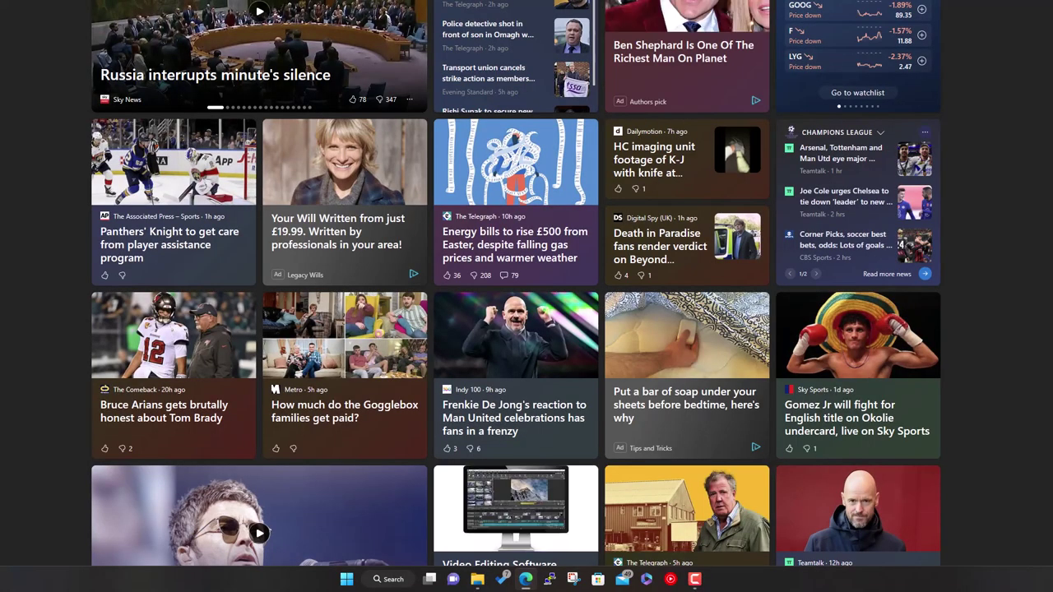
Step: Restore the Edge window and search Google UK for 'retrobat'
{"action": "key", "text": "super+Down"}
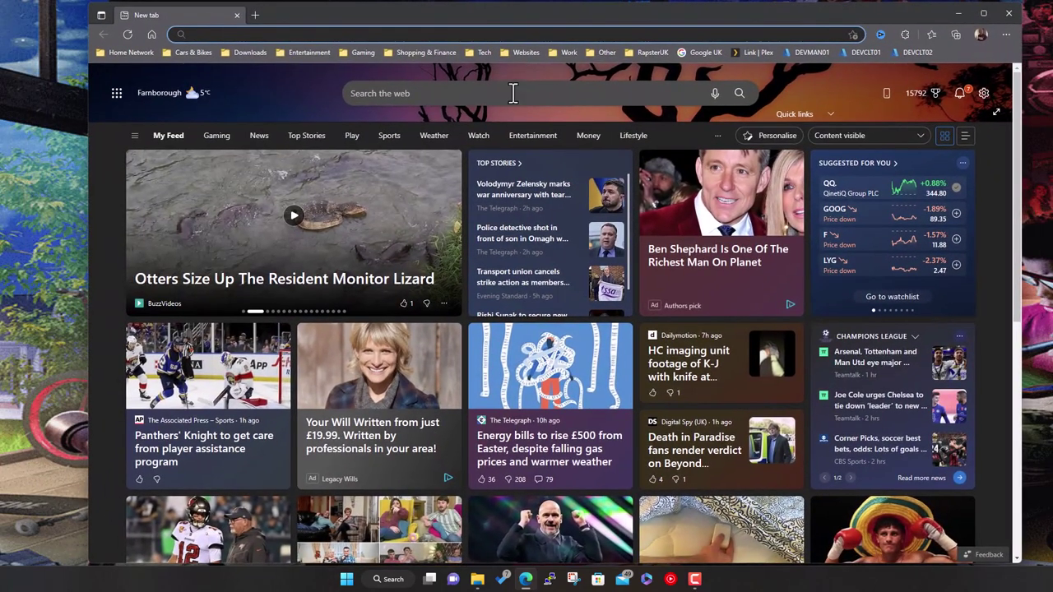
{"action": "left_click", "coordinate": [716, 49]}
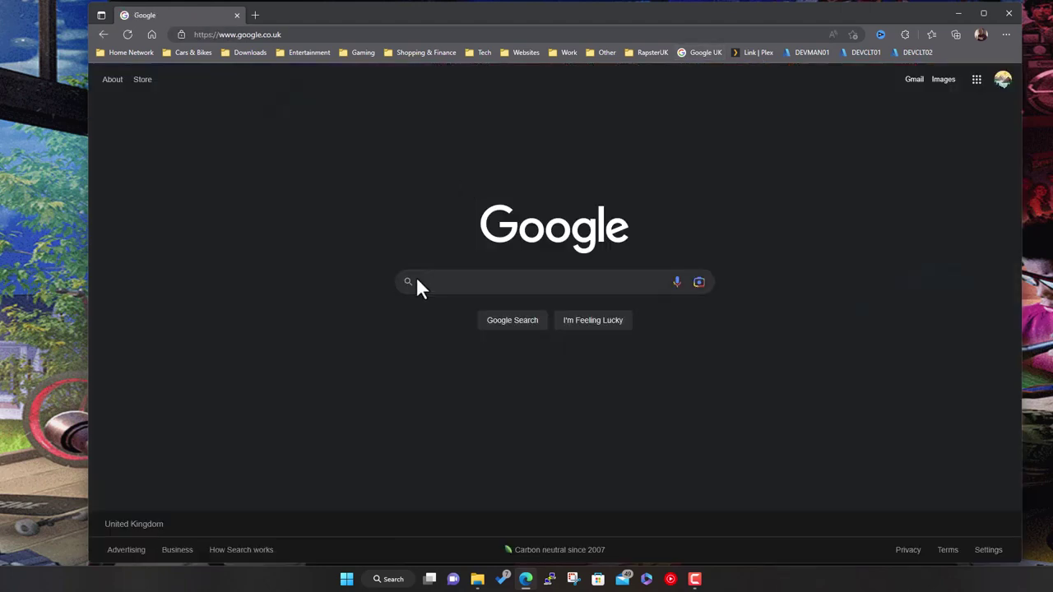
{"action": "left_click", "coordinate": [458, 282]}
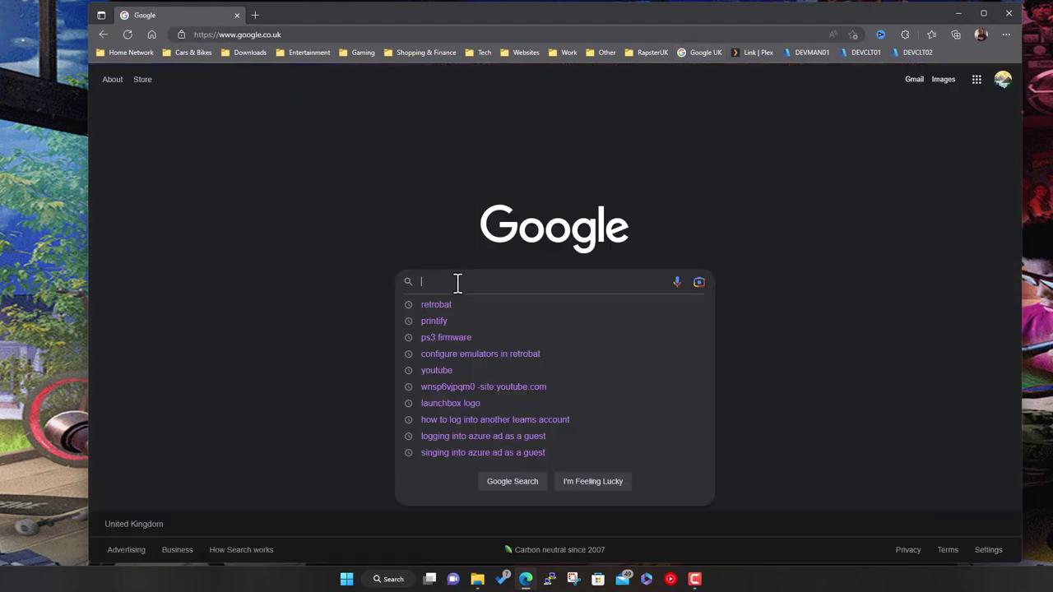
{"action": "type", "text": "retrobat"}
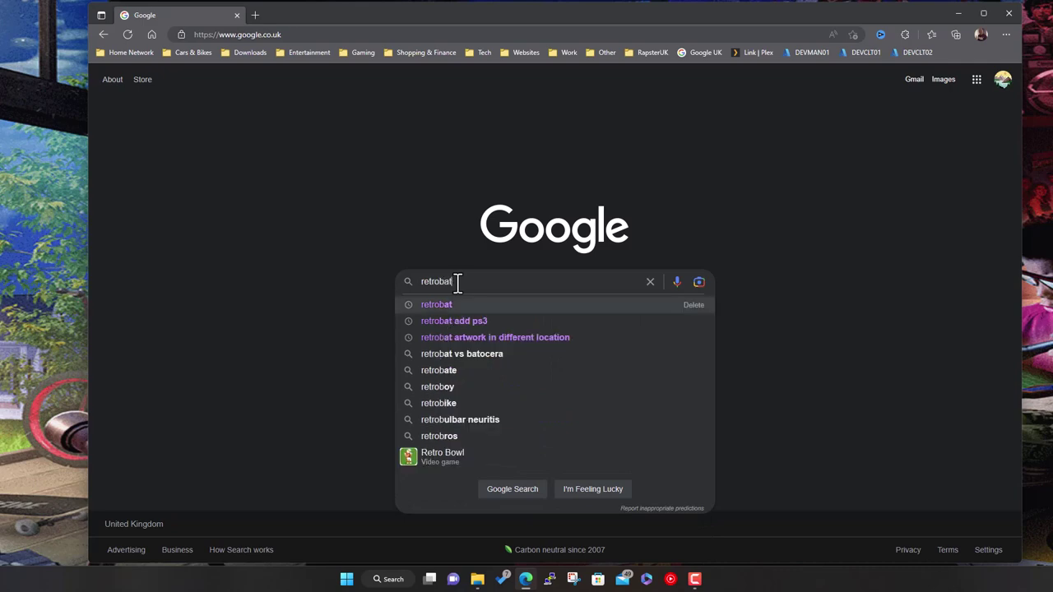
{"action": "key", "text": "Return"}
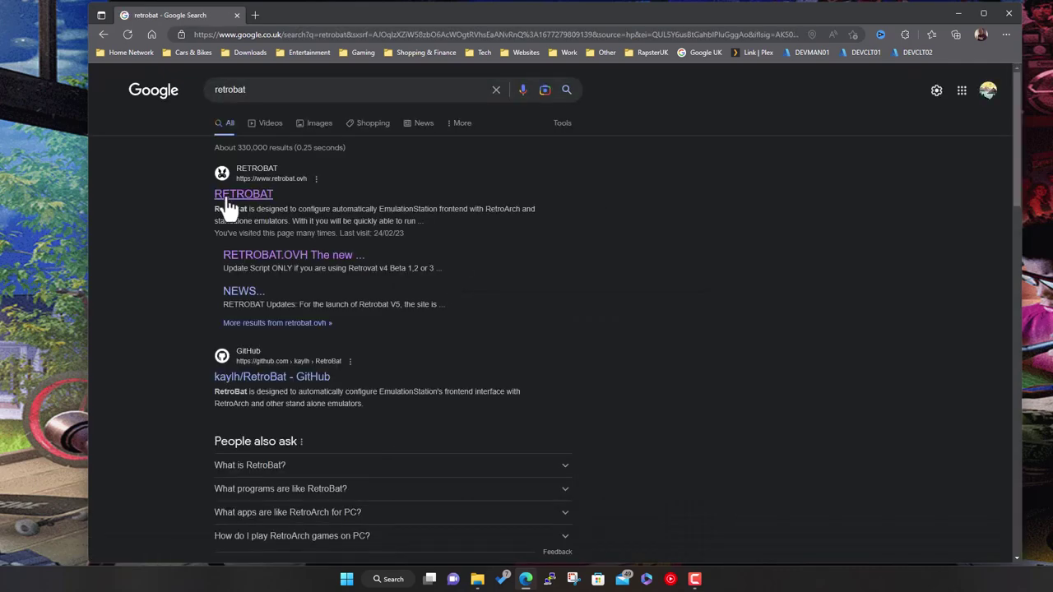
{"action": "left_click", "coordinate": [404, 185]}
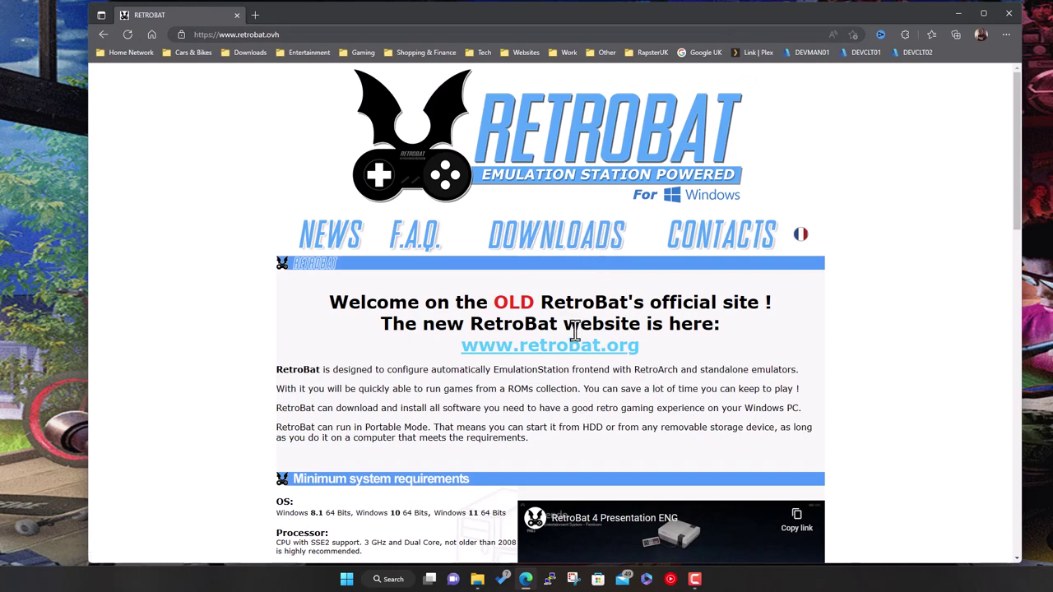
{"action": "left_click", "coordinate": [572, 359]}
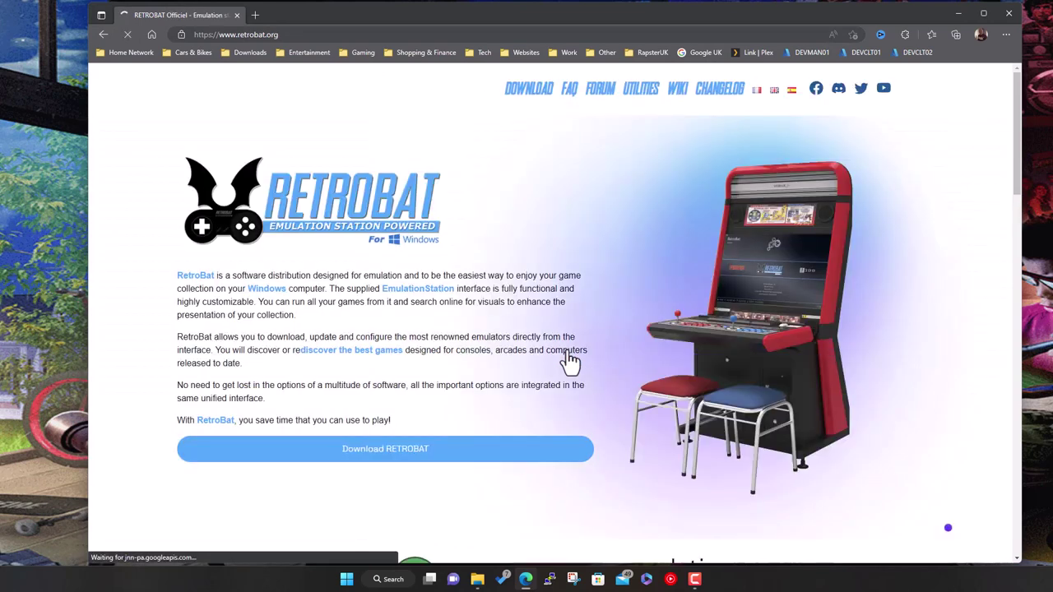
{"action": "left_click", "coordinate": [425, 450]}
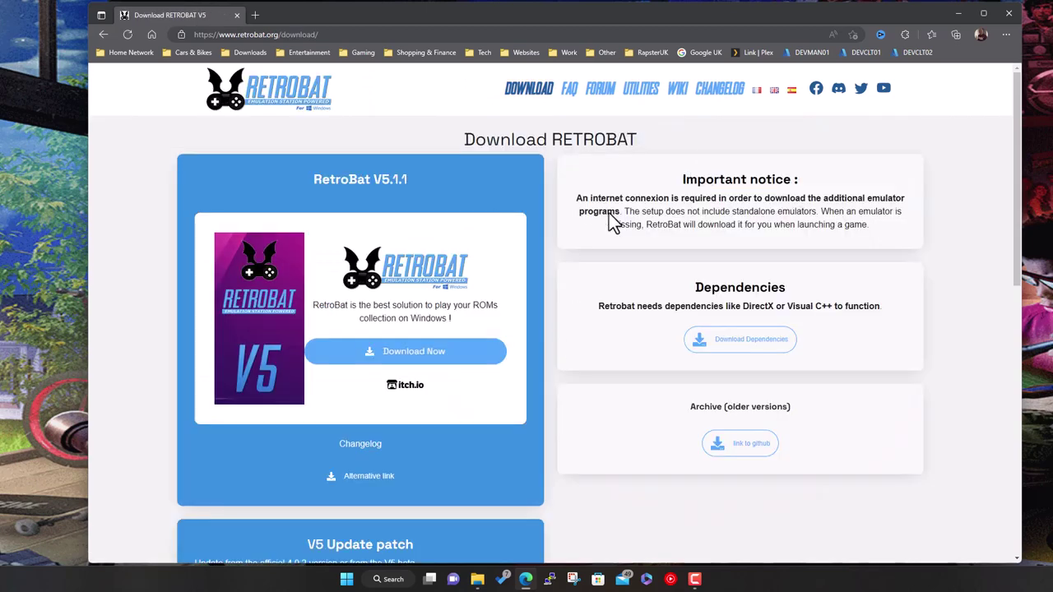
{"action": "scroll", "coordinate": [496, 267], "scroll_direction": "down", "scroll_amount": 2}
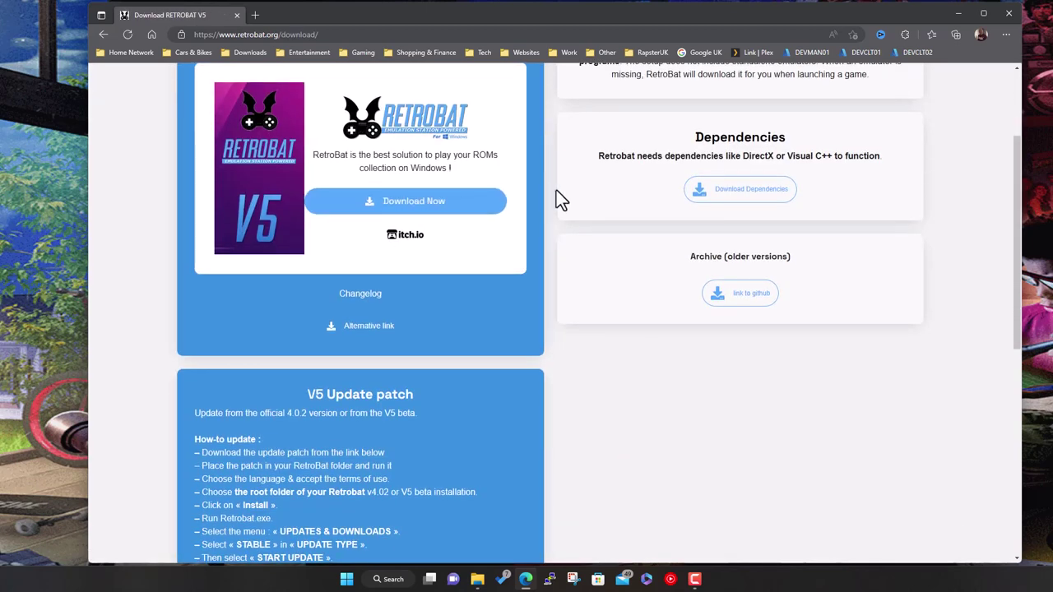
{"action": "scroll", "coordinate": [361, 329], "scroll_direction": "down", "scroll_amount": 2}
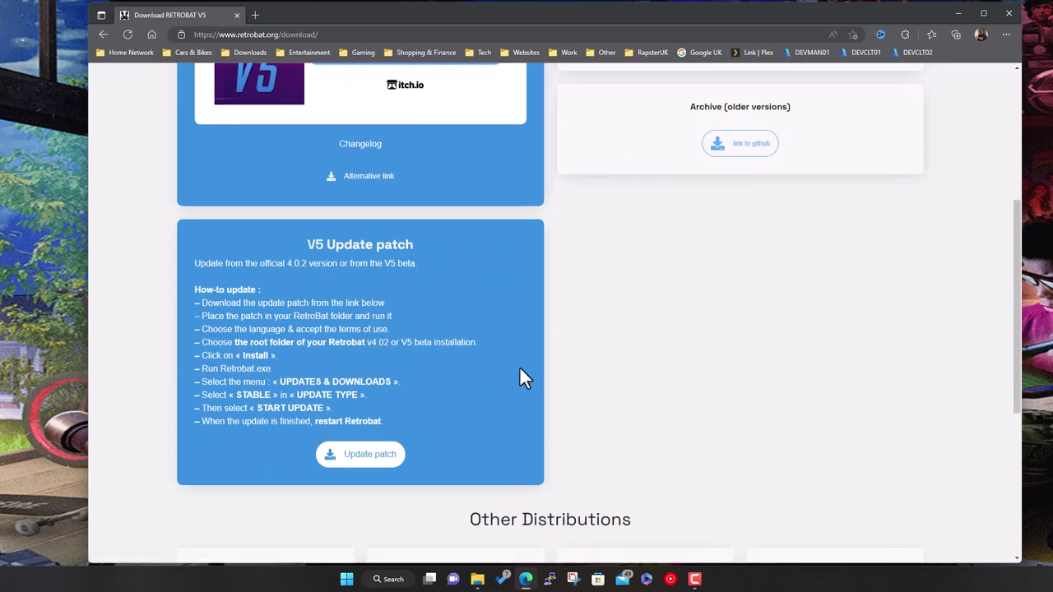
{"action": "scroll", "coordinate": [526, 384], "scroll_direction": "up", "scroll_amount": 3}
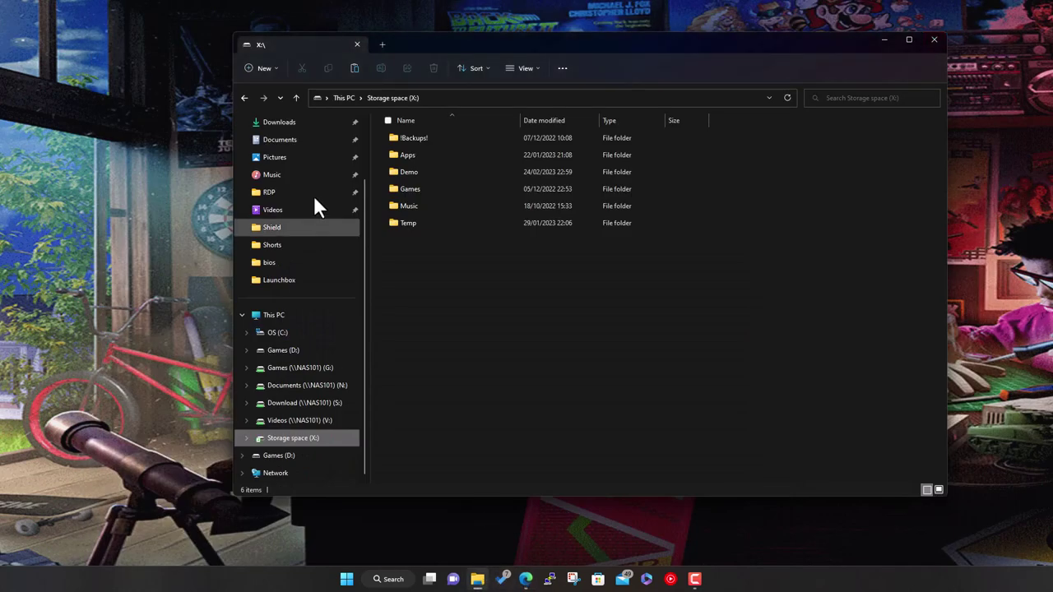
Step: Run retrobat-v5.1.0-stable-win64-setup.exe from Downloads in English and pass the welcome page
{"action": "left_click", "coordinate": [298, 141]}
{"action": "left_click", "coordinate": [293, 123]}
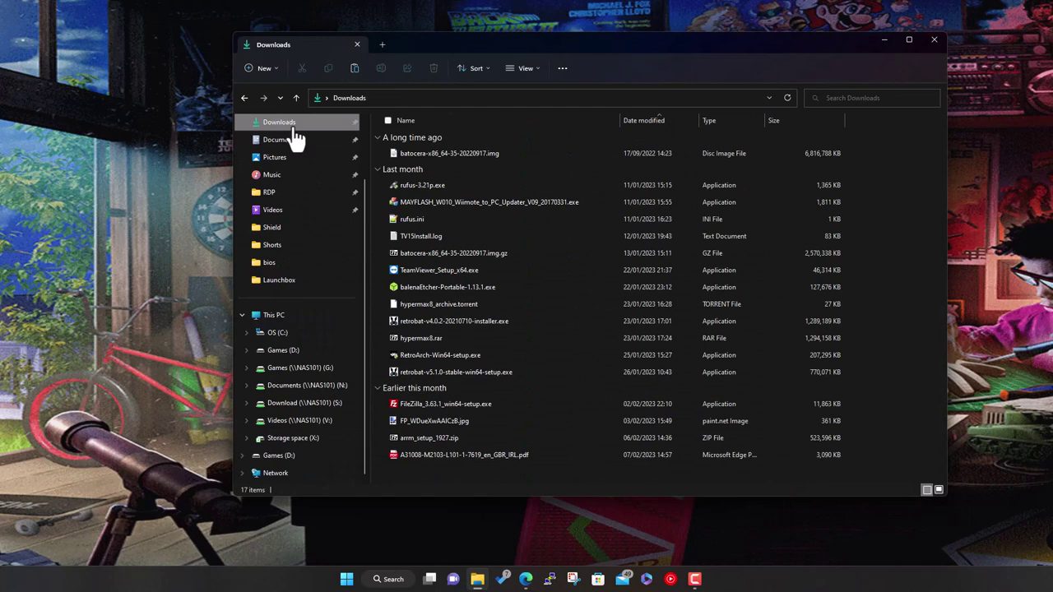
{"action": "left_click", "coordinate": [465, 371]}
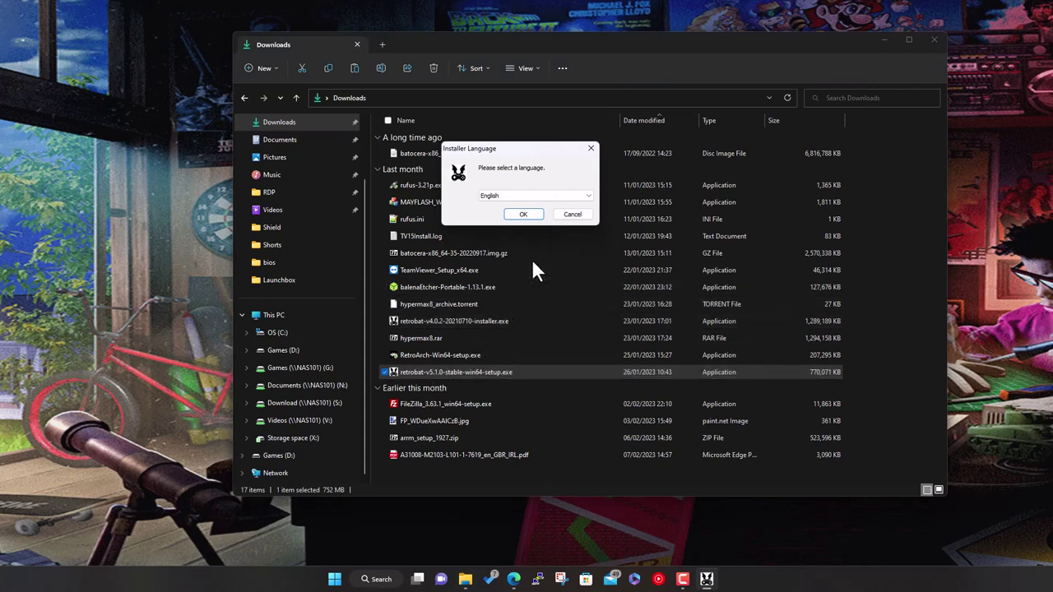
{"action": "left_click", "coordinate": [526, 215]}
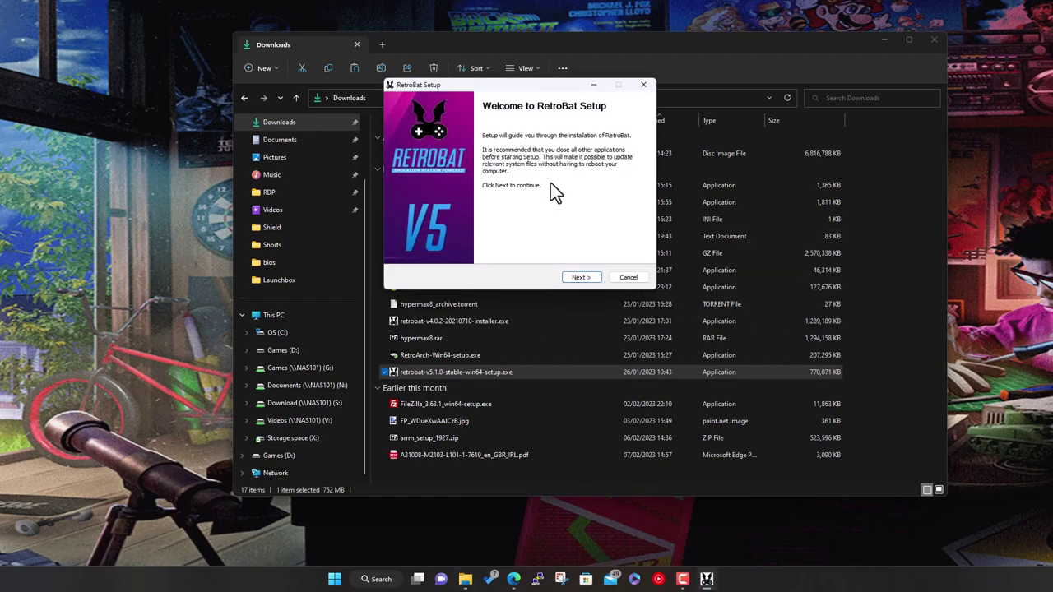
{"action": "left_click", "coordinate": [578, 278]}
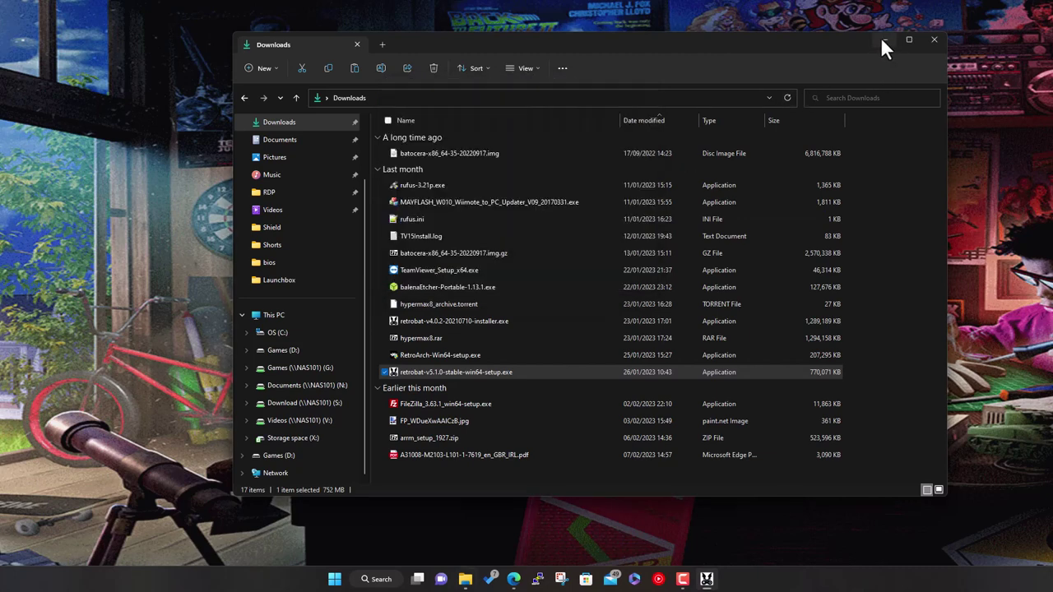
{"action": "left_click", "coordinate": [883, 41]}
Step: Accept the license and change the destination folder's drive to X:\
{"action": "left_click", "coordinate": [582, 277]}
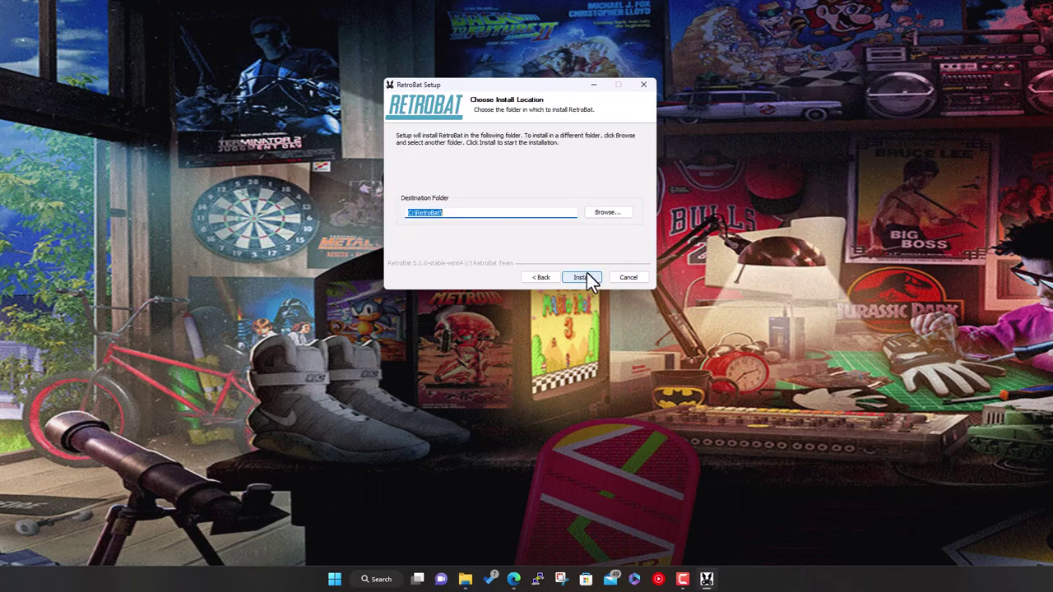
{"action": "left_click", "coordinate": [481, 213]}
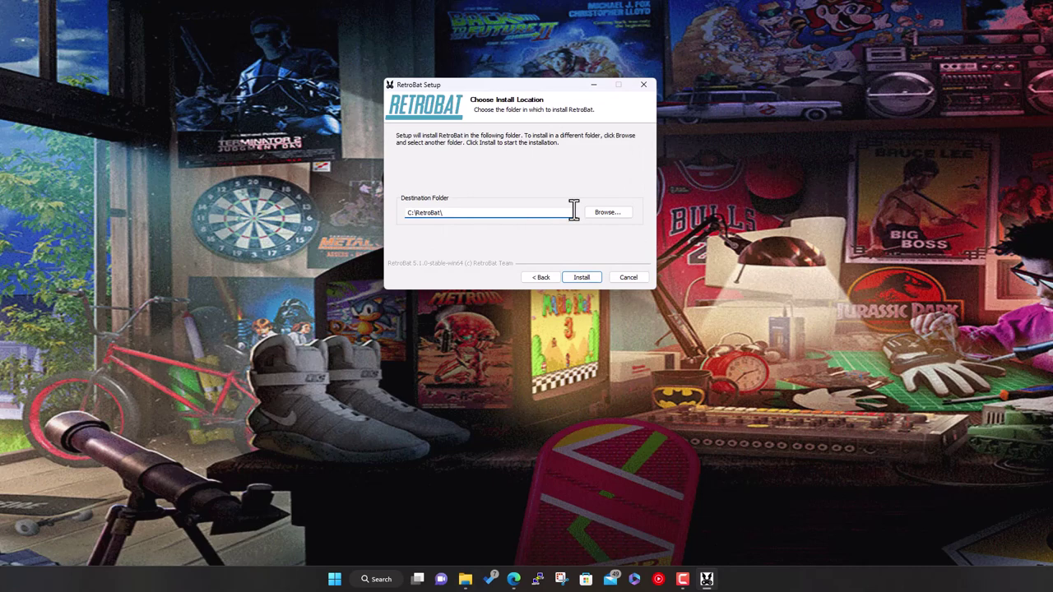
{"action": "key", "text": "Delete"}
{"action": "type", "text": "X:\\"}
{"action": "key", "text": "BackSpace"}
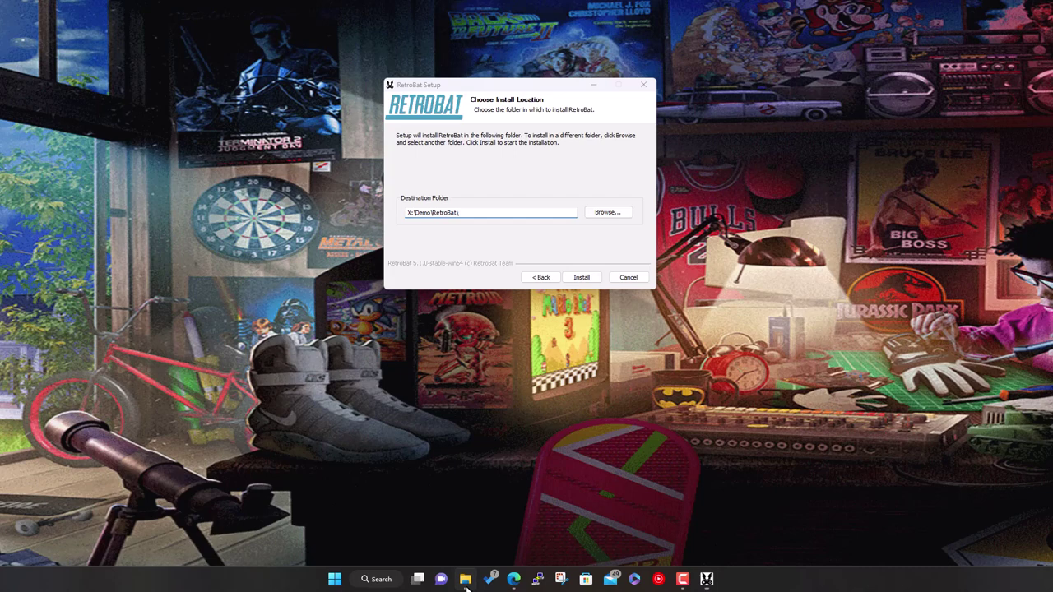
Step: Check the Demo and Games folders on X: in File Explorer, then return to the installer
{"action": "left_click", "coordinate": [465, 579]}
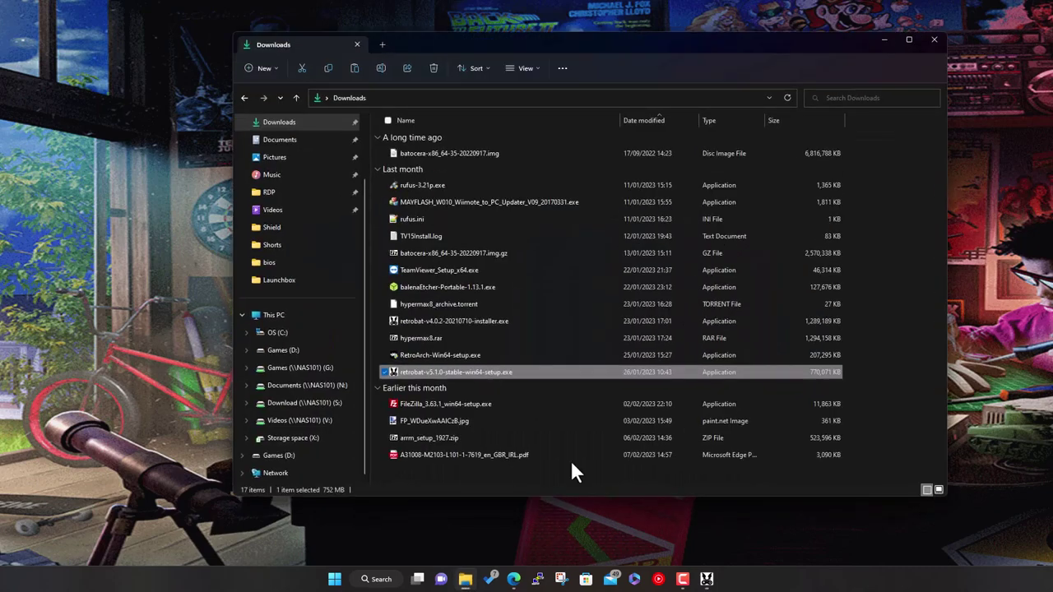
{"action": "left_click", "coordinate": [294, 438]}
{"action": "double_click", "coordinate": [412, 173]}
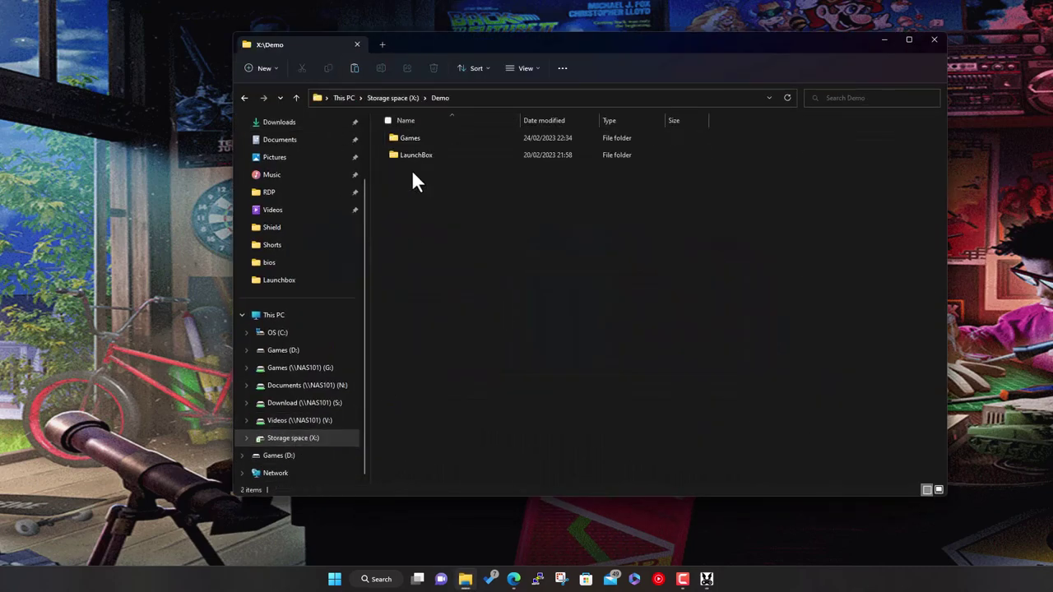
{"action": "double_click", "coordinate": [437, 138]}
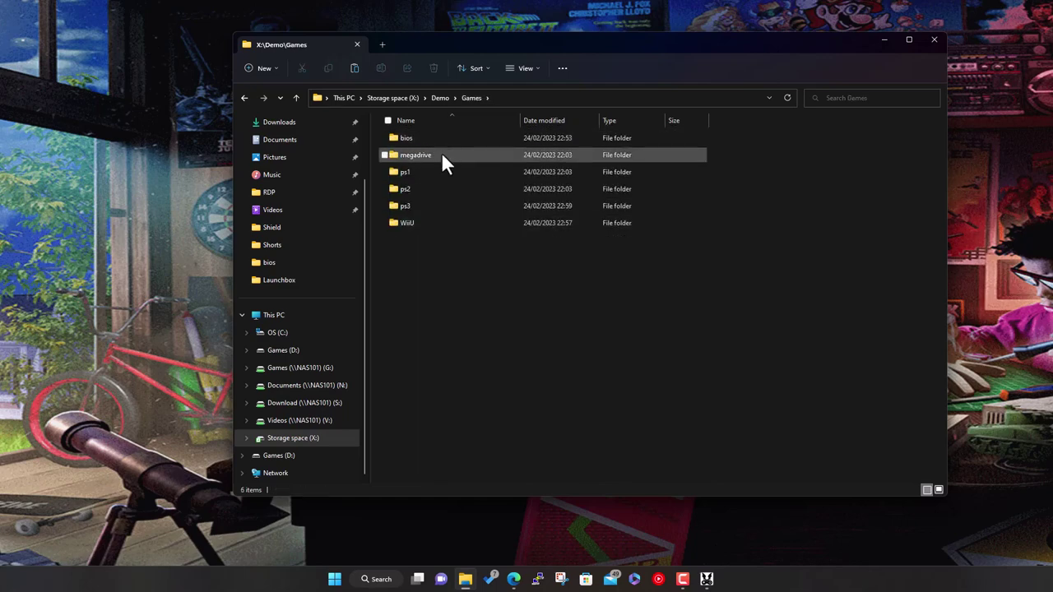
{"action": "left_click", "coordinate": [439, 97]}
{"action": "left_click", "coordinate": [524, 290]}
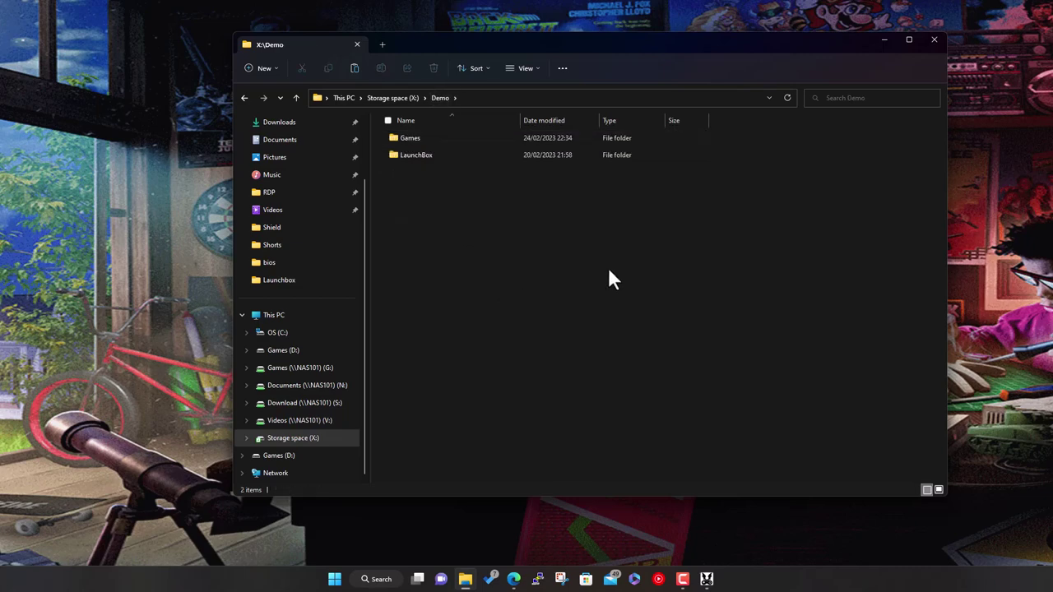
{"action": "left_click", "coordinate": [707, 579]}
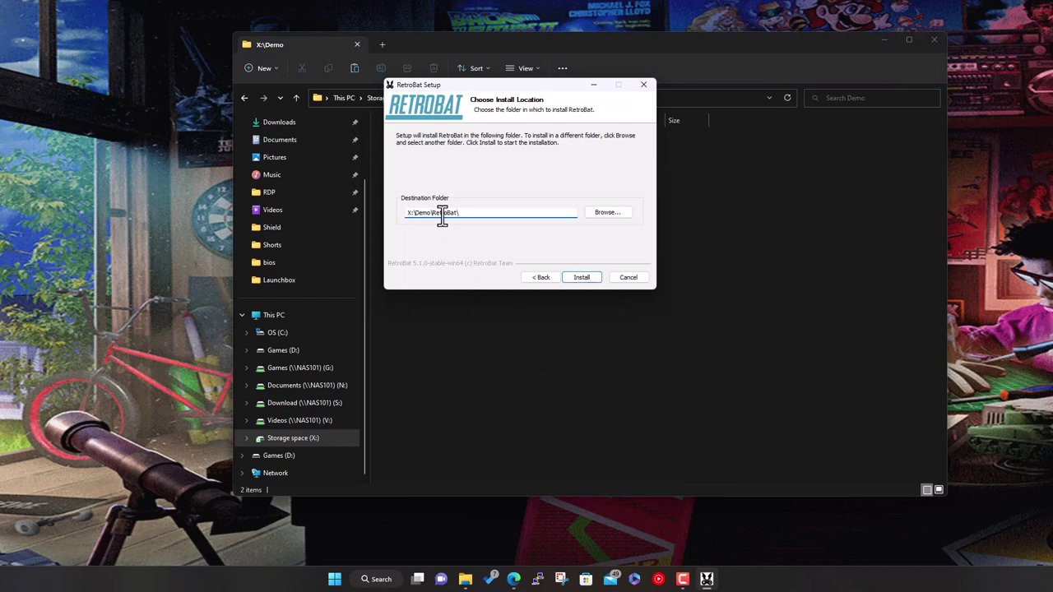
Step: Start the RetroBat install, move the setup window aside and show the extraction details
{"action": "left_click", "coordinate": [584, 279]}
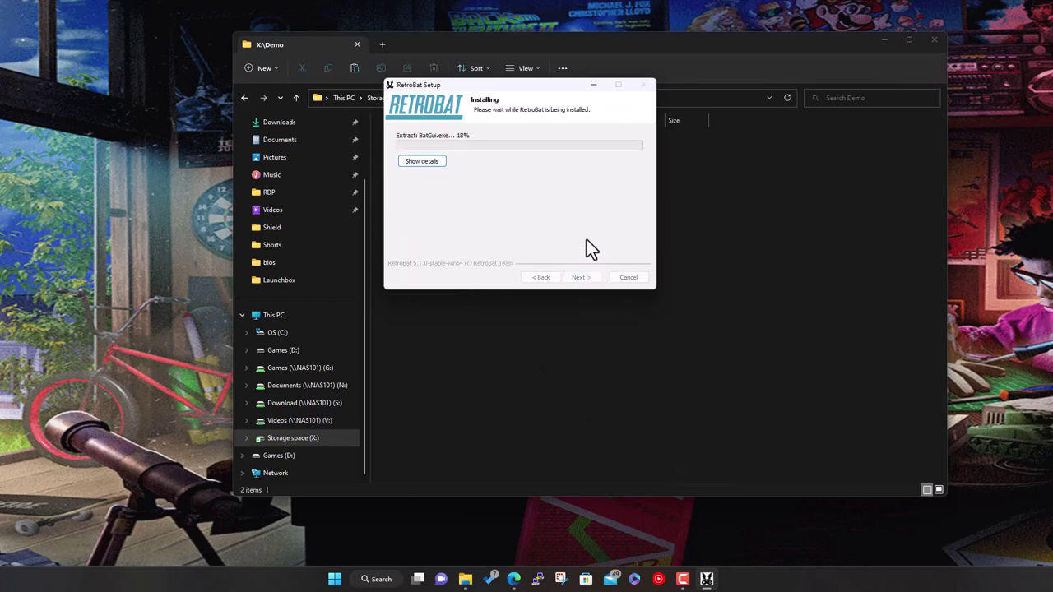
{"action": "left_click_drag", "start_coordinate": [562, 87], "coordinate": [854, 121]}
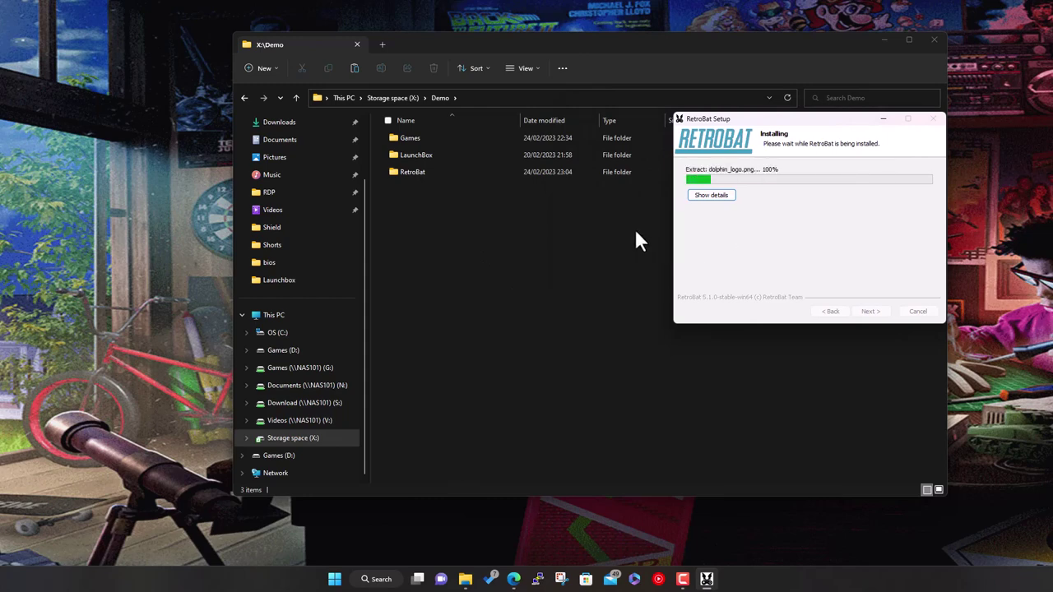
{"action": "left_click", "coordinate": [732, 198]}
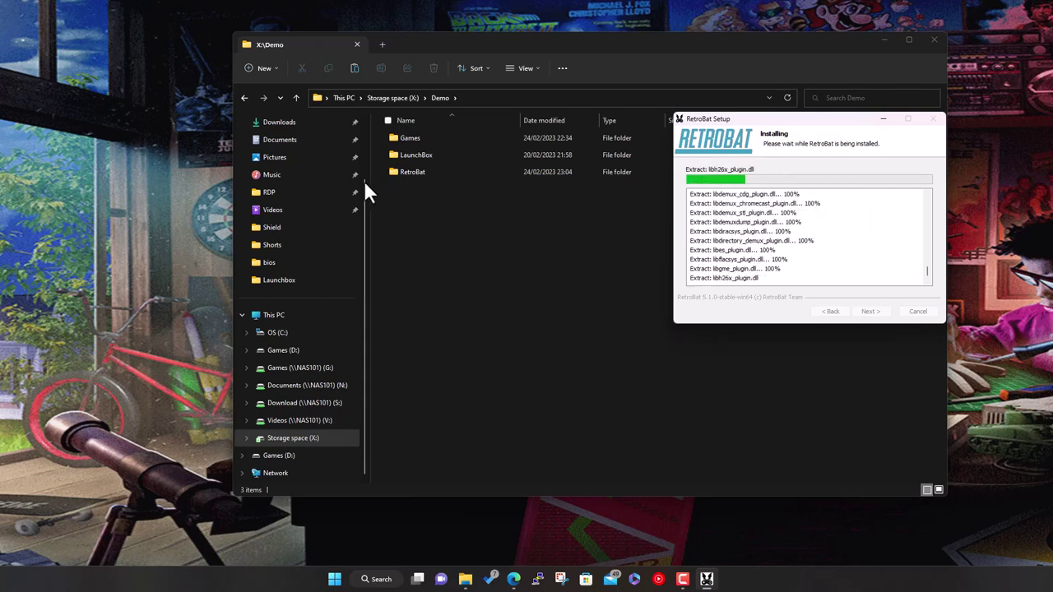
{"action": "left_click", "coordinate": [422, 138]}
Step: Open Games\bios with PS3UPDAT.PUP, then compare it with RetroBat's own bios folder
{"action": "double_click", "coordinate": [422, 136]}
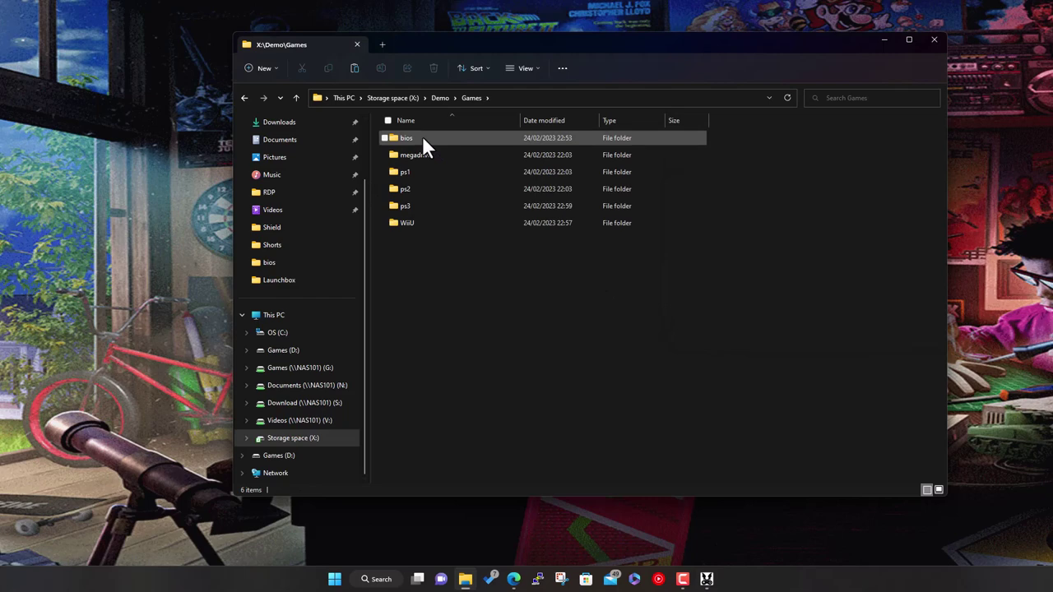
{"action": "double_click", "coordinate": [422, 135]}
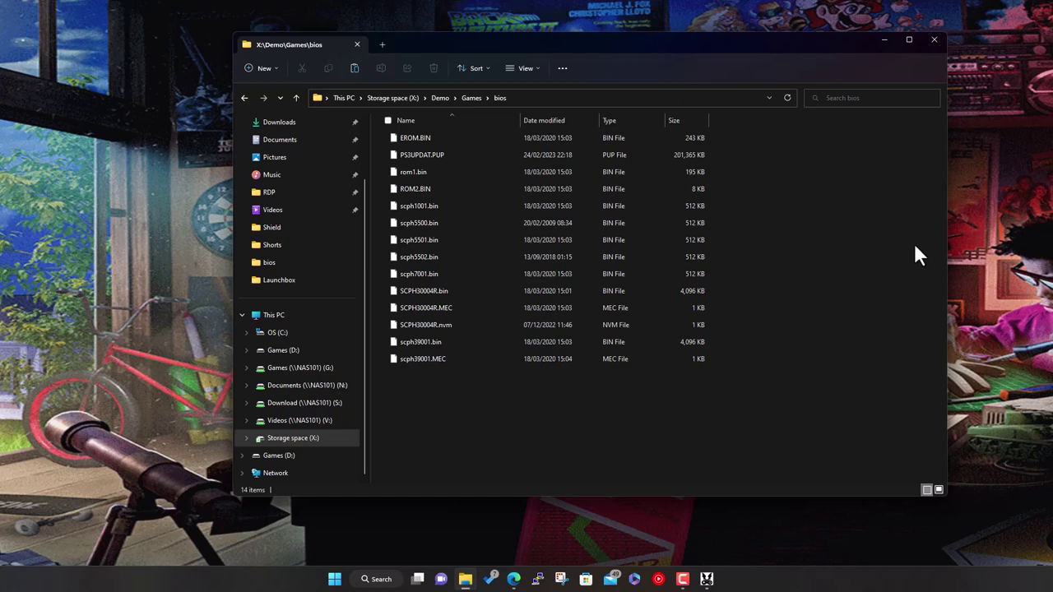
{"action": "left_click", "coordinate": [452, 98]}
{"action": "left_click", "coordinate": [439, 97]}
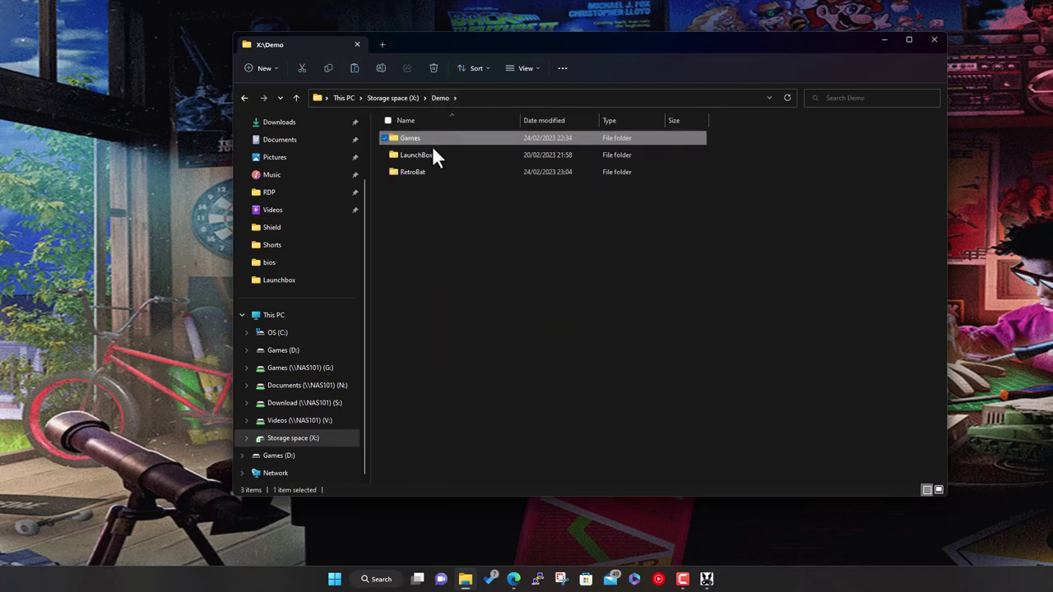
{"action": "double_click", "coordinate": [404, 170]}
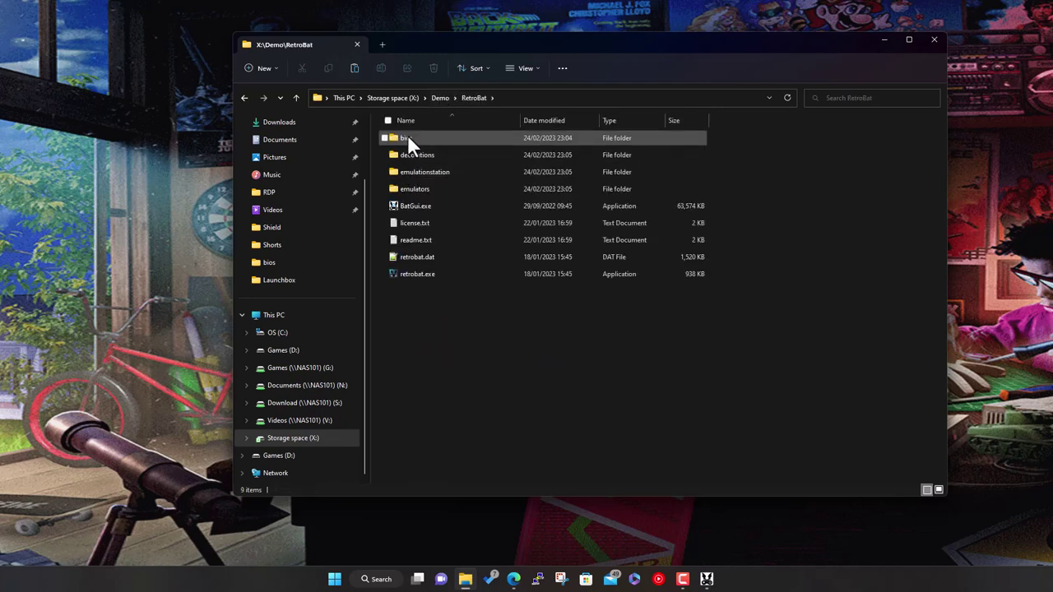
{"action": "double_click", "coordinate": [414, 137]}
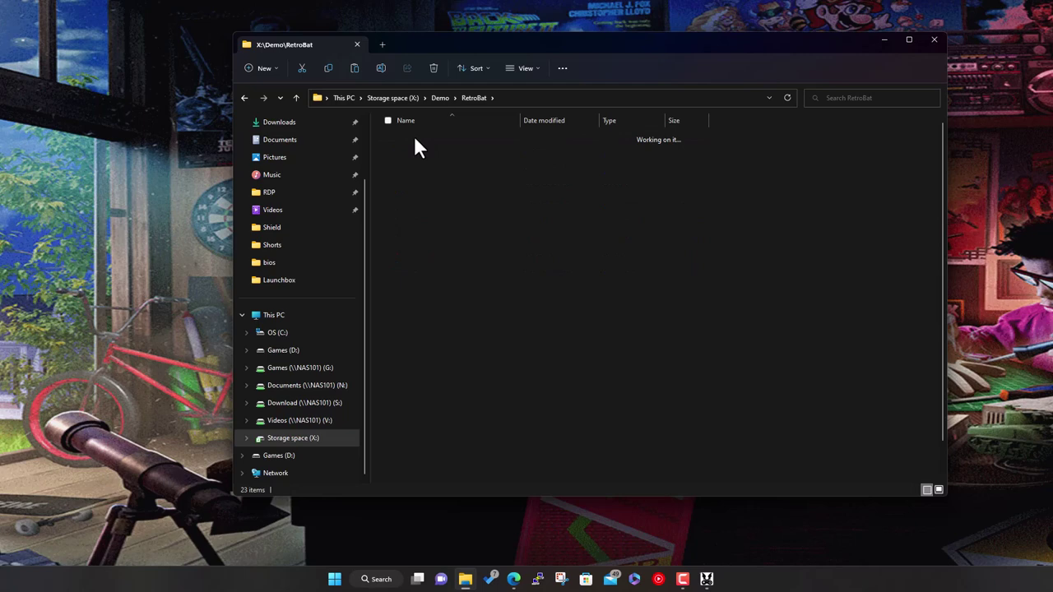
{"action": "scroll", "coordinate": [625, 345], "scroll_direction": "down", "scroll_amount": 1}
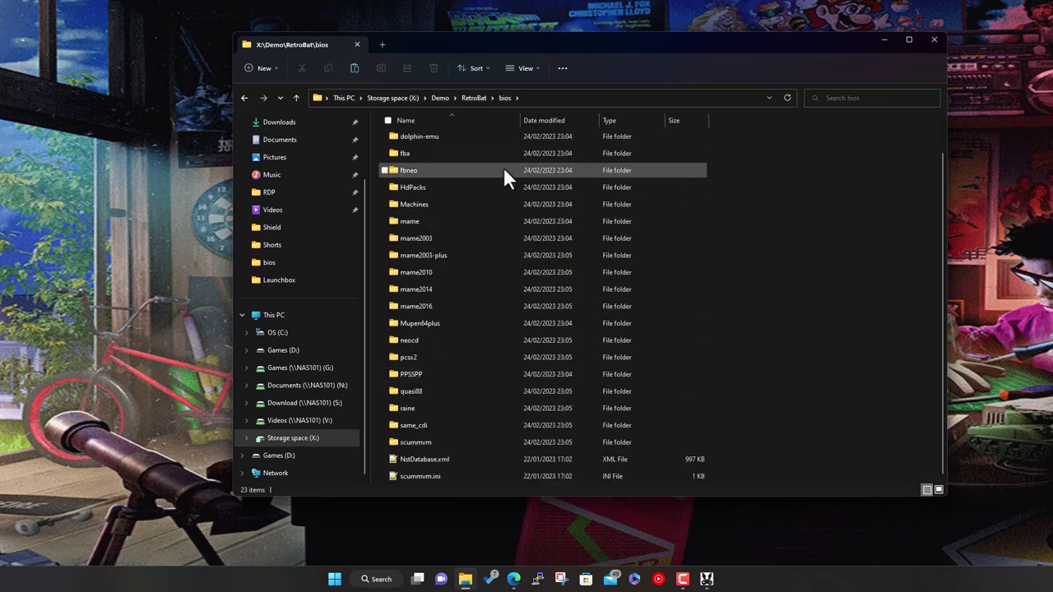
Step: Return to X:\Demo\Games\bios and switch back to the RetroBat download page in Edge
{"action": "left_click", "coordinate": [440, 97]}
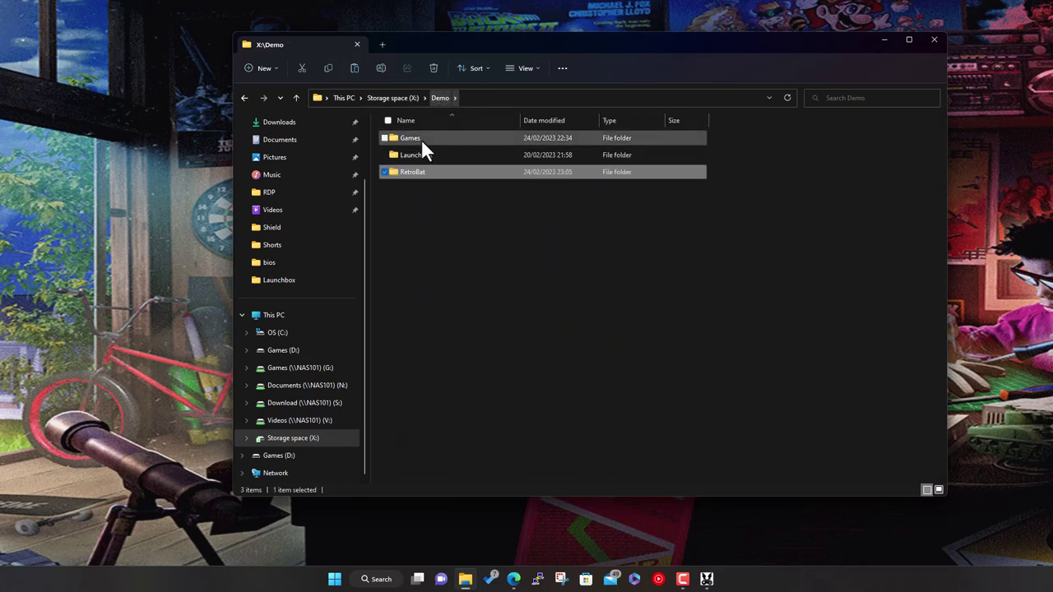
{"action": "double_click", "coordinate": [418, 138]}
{"action": "double_click", "coordinate": [419, 142]}
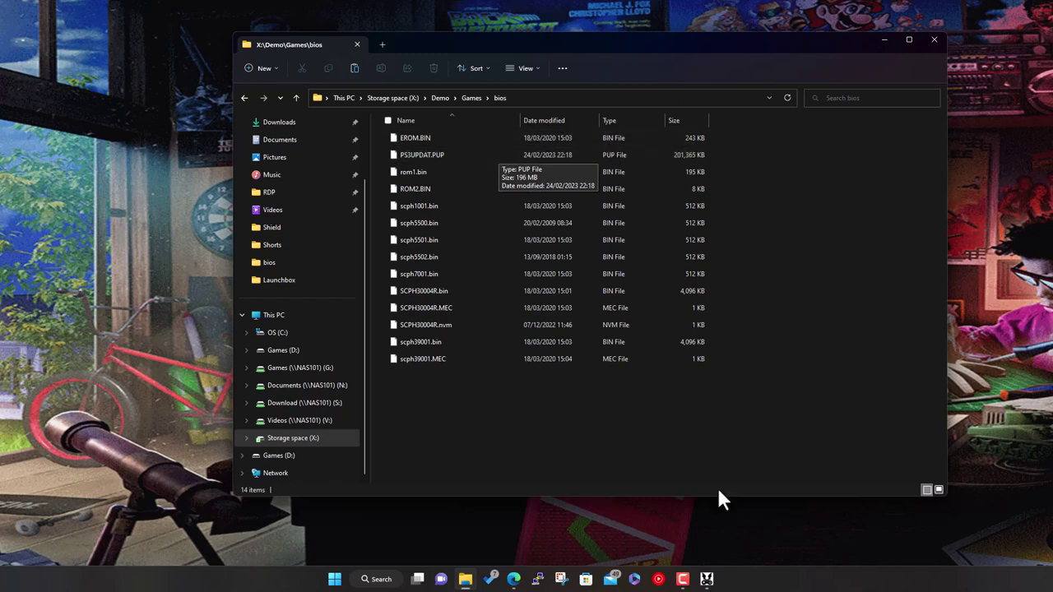
{"action": "left_click", "coordinate": [514, 579]}
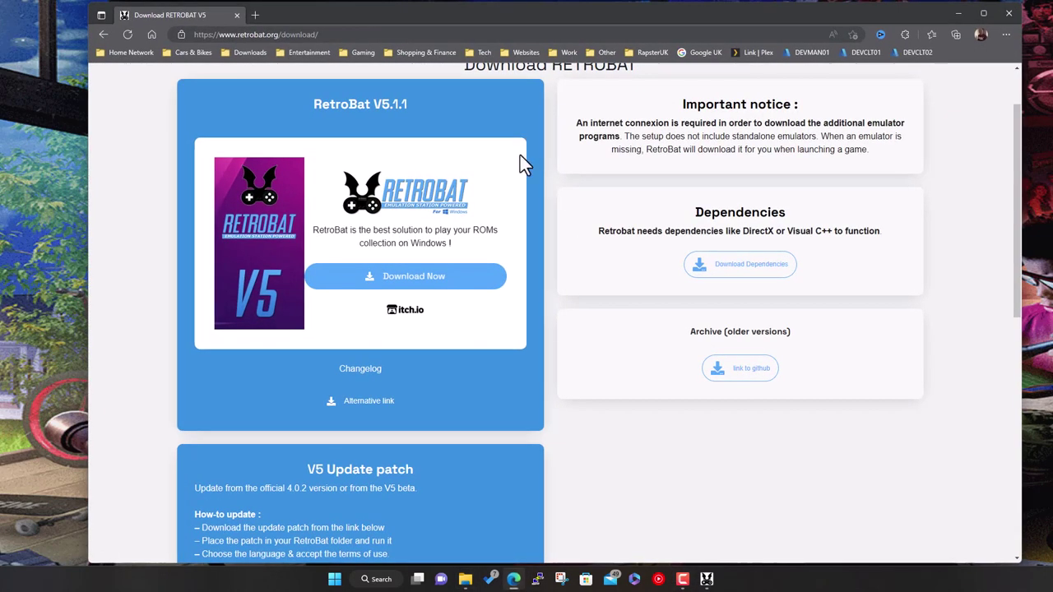
Step: In a new tab, search Google for 'playstation 3 update' and reach Sony's PS3 4.89 update page
{"action": "left_click", "coordinate": [256, 14]}
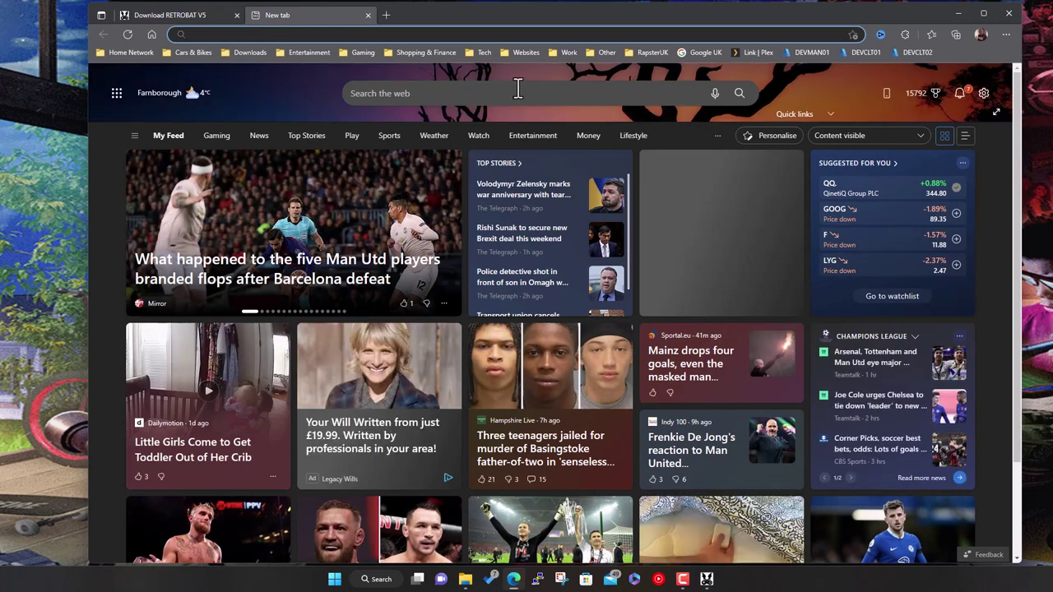
{"action": "left_click", "coordinate": [690, 51]}
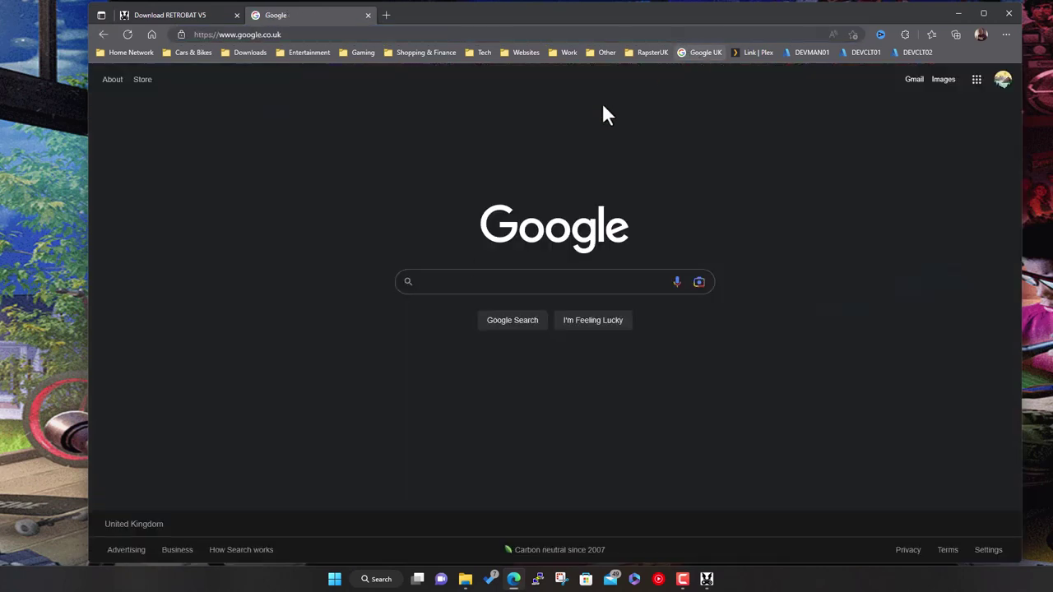
{"action": "type", "text": "play"}
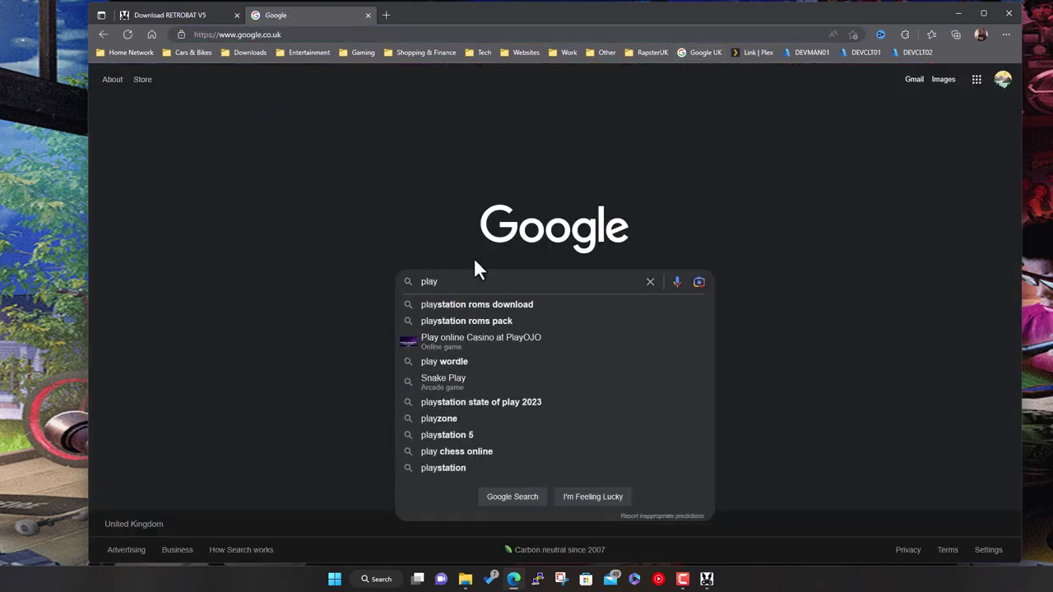
{"action": "type", "text": "station "}
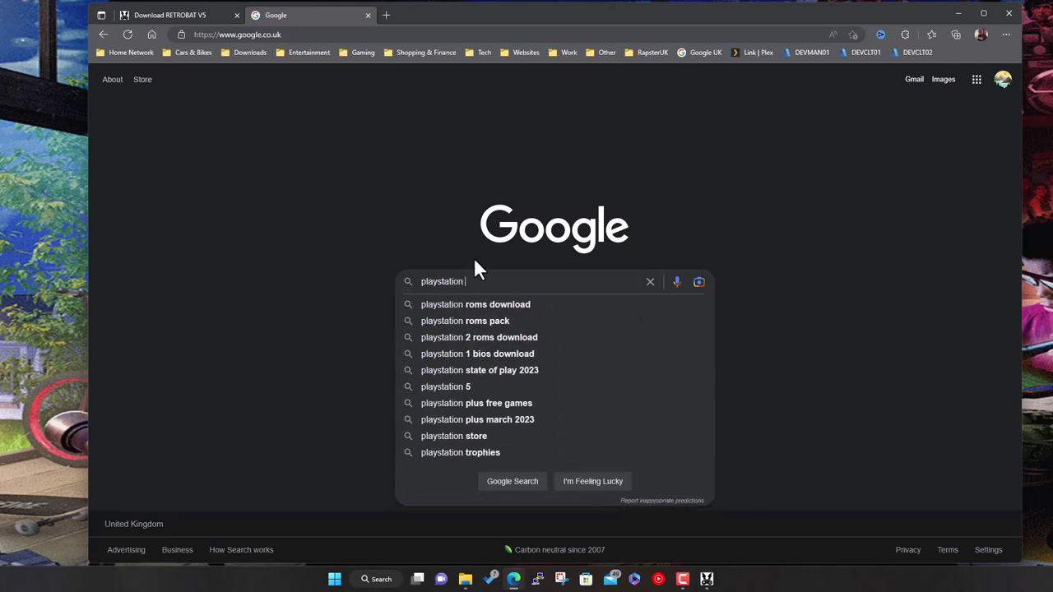
{"action": "type", "text": "3 update"}
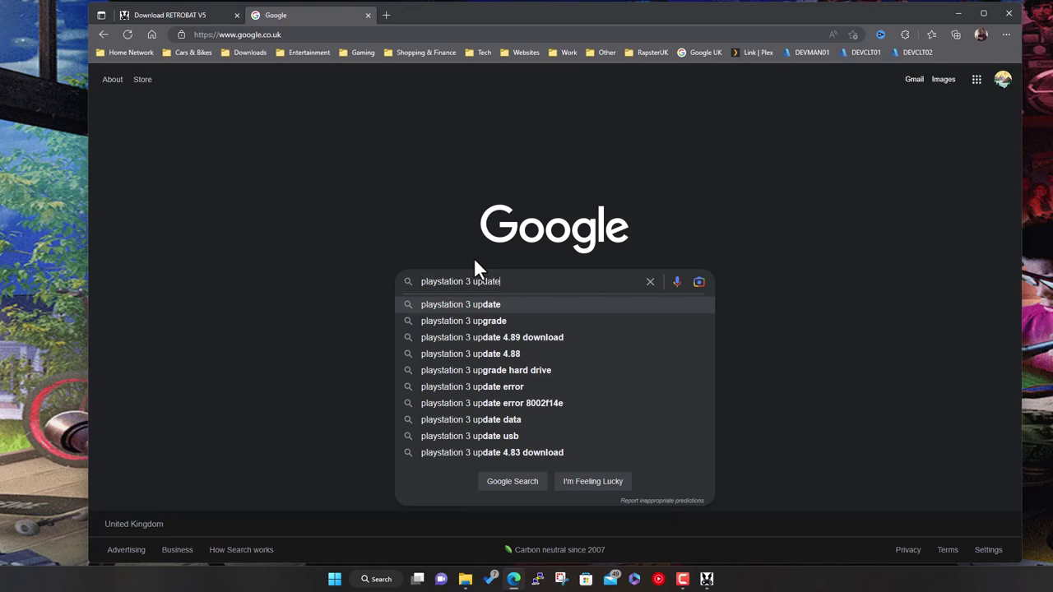
{"action": "key", "text": "Return"}
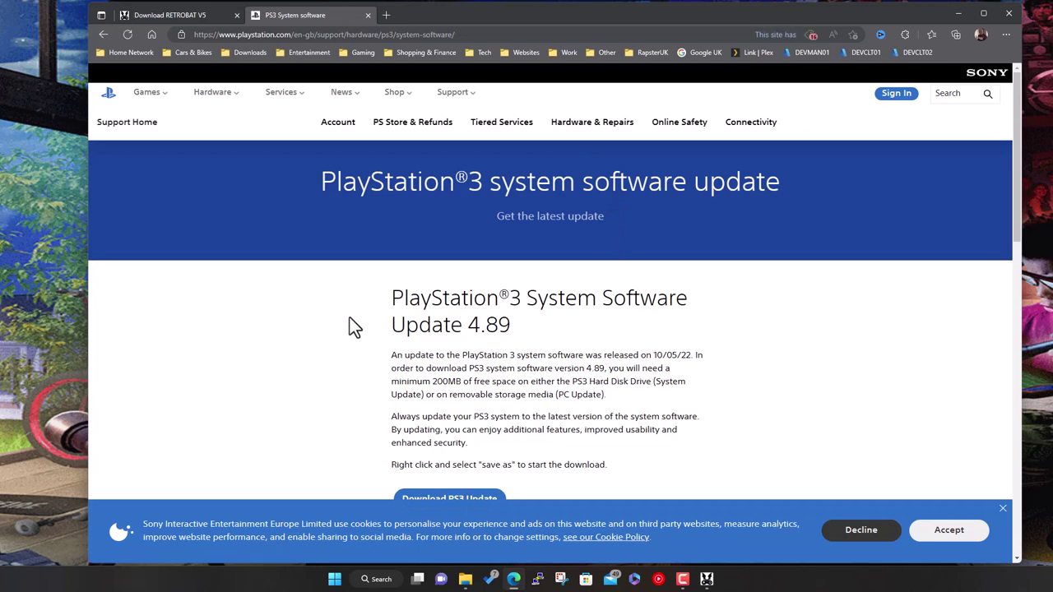
{"action": "scroll", "coordinate": [416, 268], "scroll_direction": "down", "scroll_amount": 3}
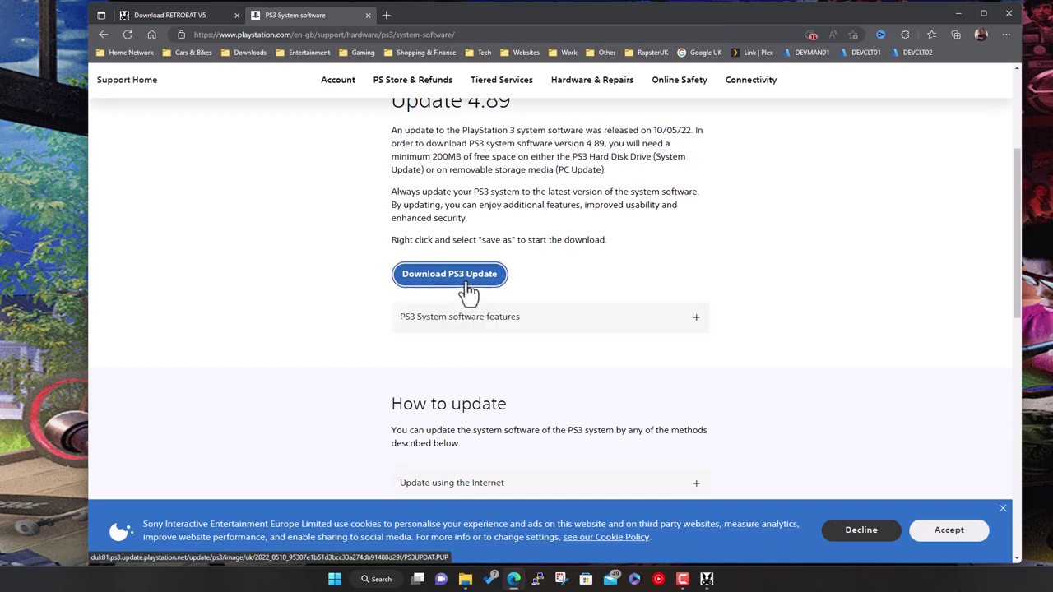
{"action": "left_click", "coordinate": [959, 14]}
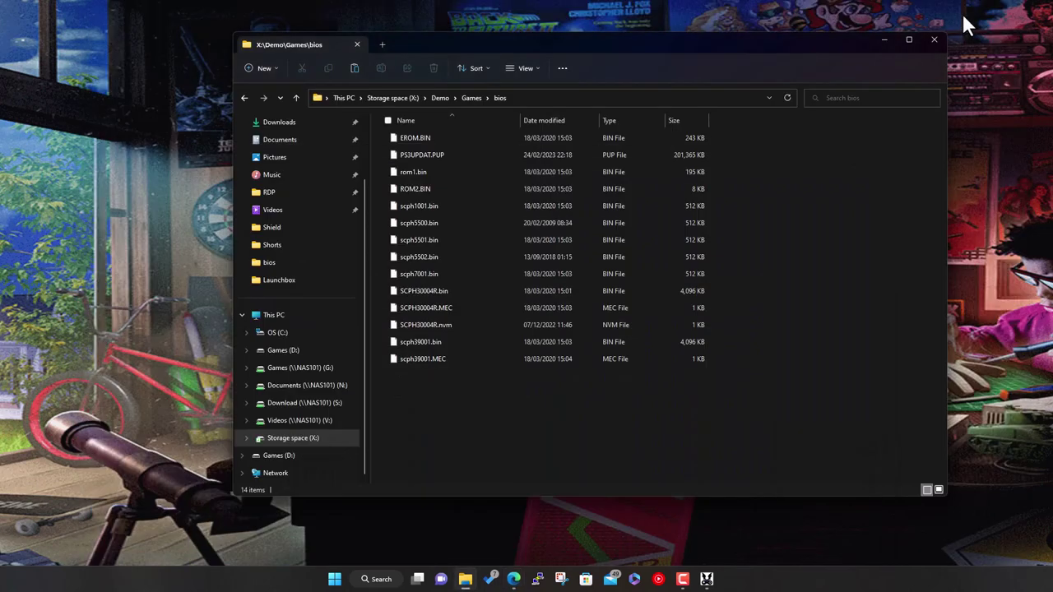
Step: Confirm PS3UPDAT.PUP in Games\bios, then finish RetroBat setup with no desktop shortcut
{"action": "left_click", "coordinate": [466, 156]}
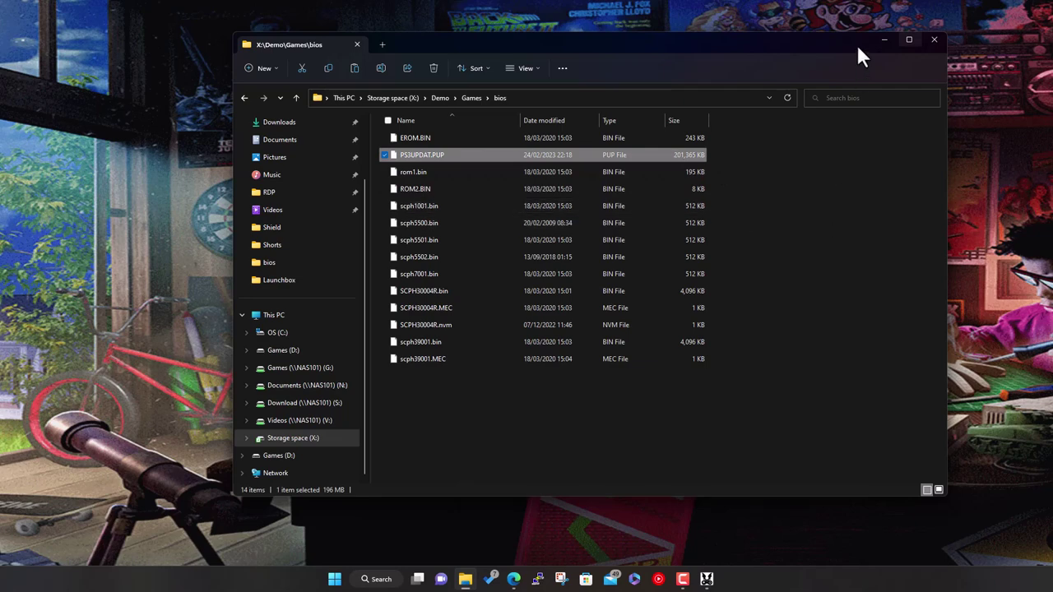
{"action": "left_click", "coordinate": [883, 39]}
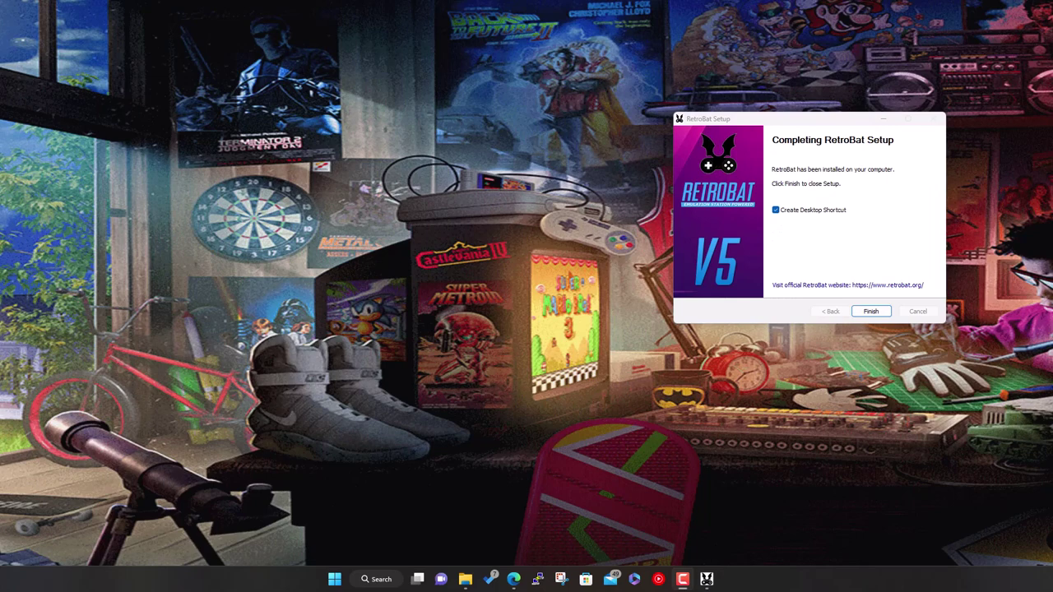
{"action": "left_click", "coordinate": [788, 211]}
{"action": "left_click", "coordinate": [877, 312]}
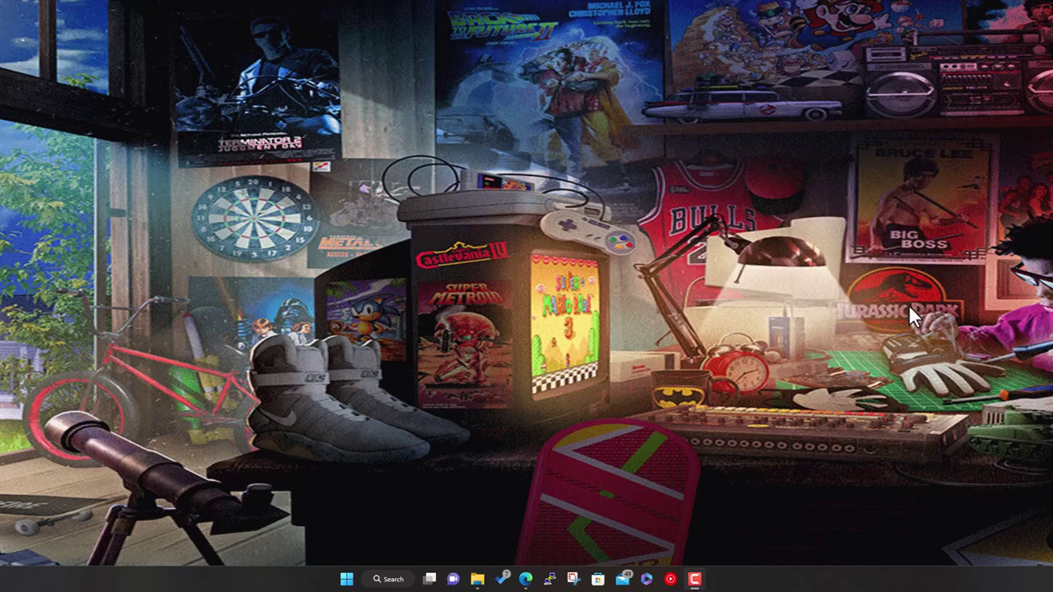
{"action": "left_click", "coordinate": [478, 579]}
Step: Launch BatGui.exe from the X:\Demo\RetroBat folder
{"action": "left_click", "coordinate": [440, 99]}
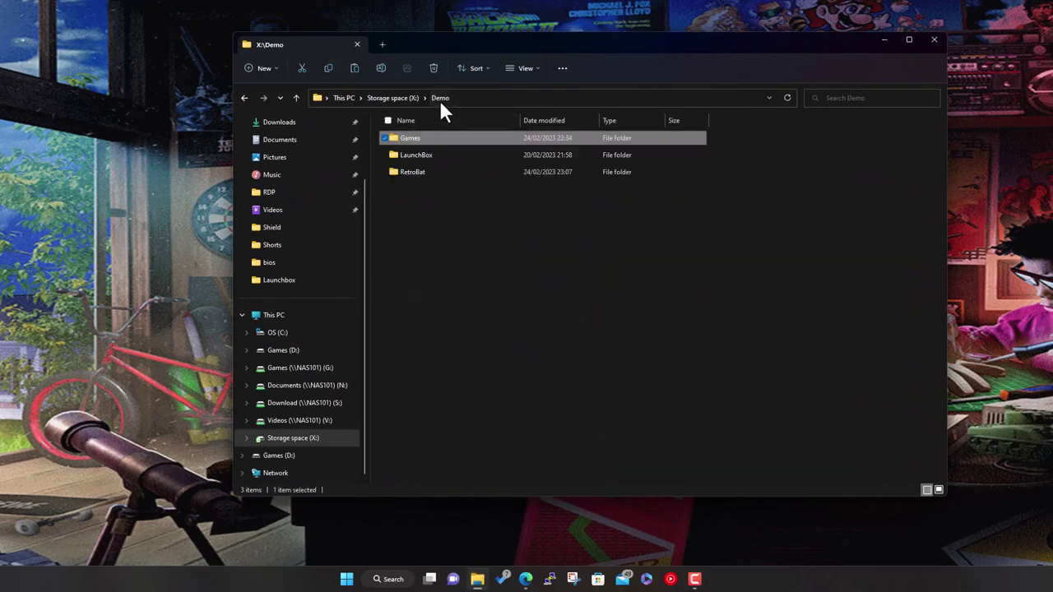
{"action": "double_click", "coordinate": [426, 172]}
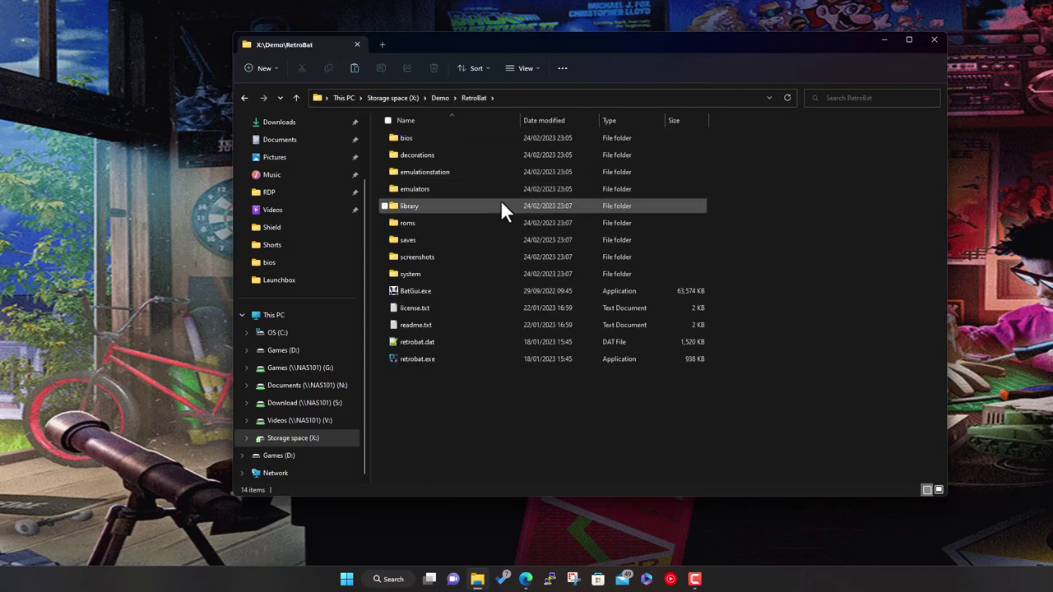
{"action": "left_click", "coordinate": [429, 289]}
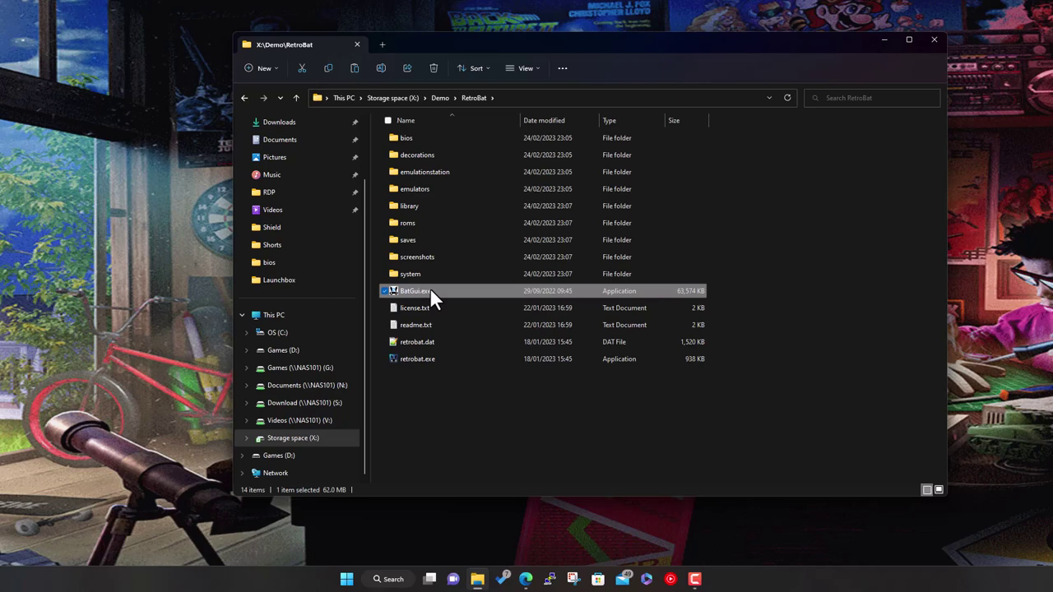
{"action": "double_click", "coordinate": [430, 291]}
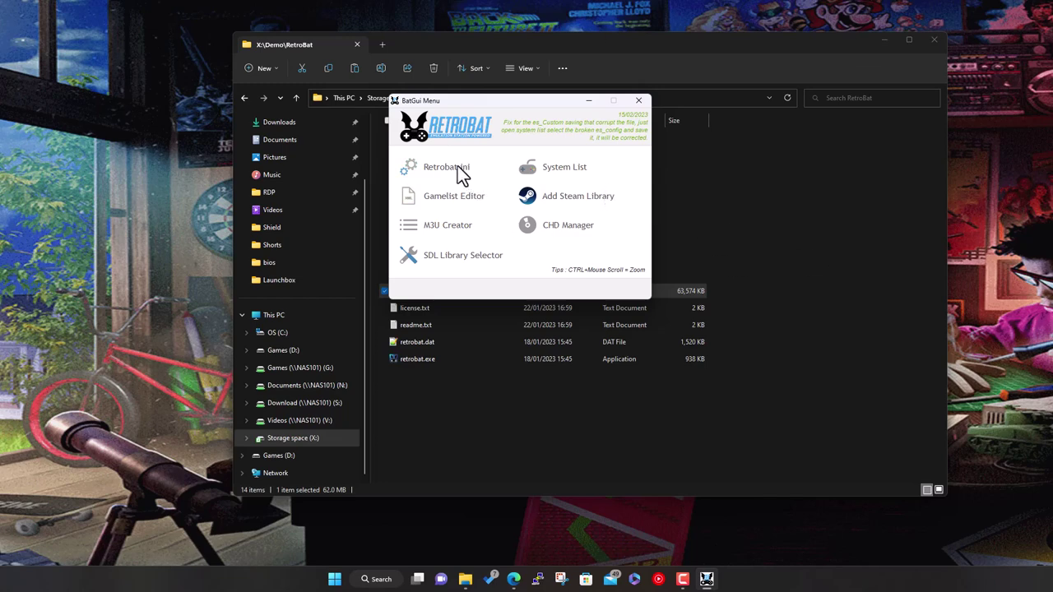
Step: Set Window X size 1280 and Window Y size 720 in retrobat.ini and save
{"action": "left_click_drag", "start_coordinate": [496, 101], "coordinate": [585, 106]}
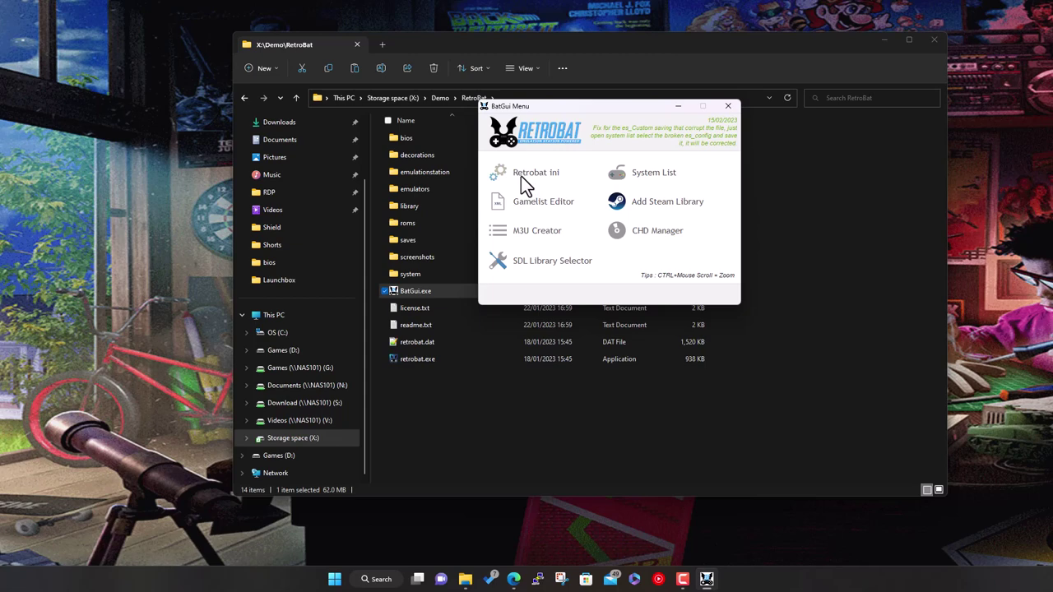
{"action": "left_click", "coordinate": [521, 176]}
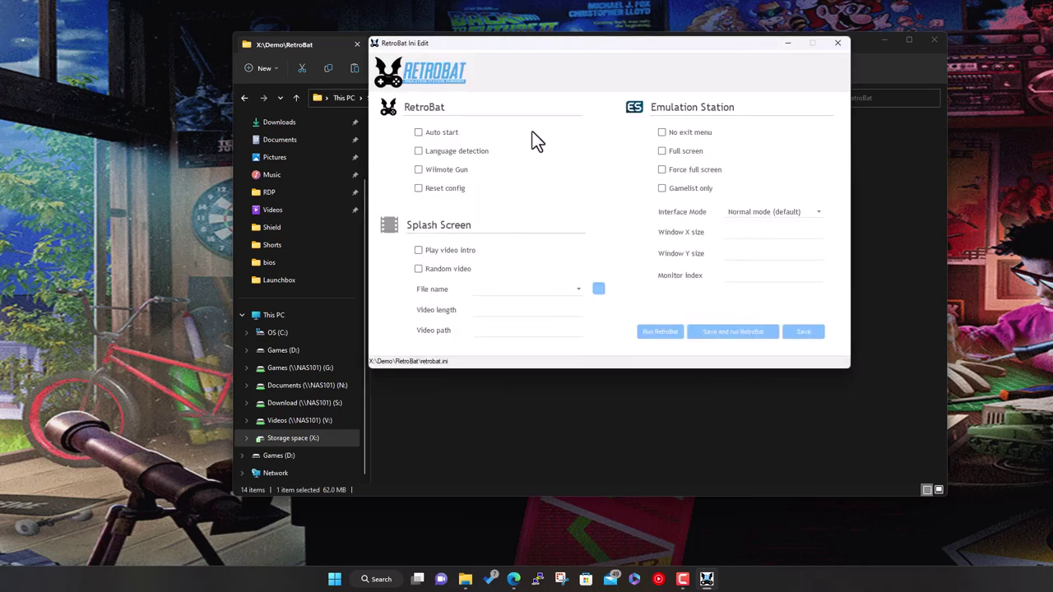
{"action": "left_click", "coordinate": [736, 235]}
{"action": "type", "text": "1280"}
{"action": "left_click", "coordinate": [764, 254]}
{"action": "type", "text": "720"}
{"action": "left_click", "coordinate": [774, 277]}
{"action": "left_click", "coordinate": [804, 331]}
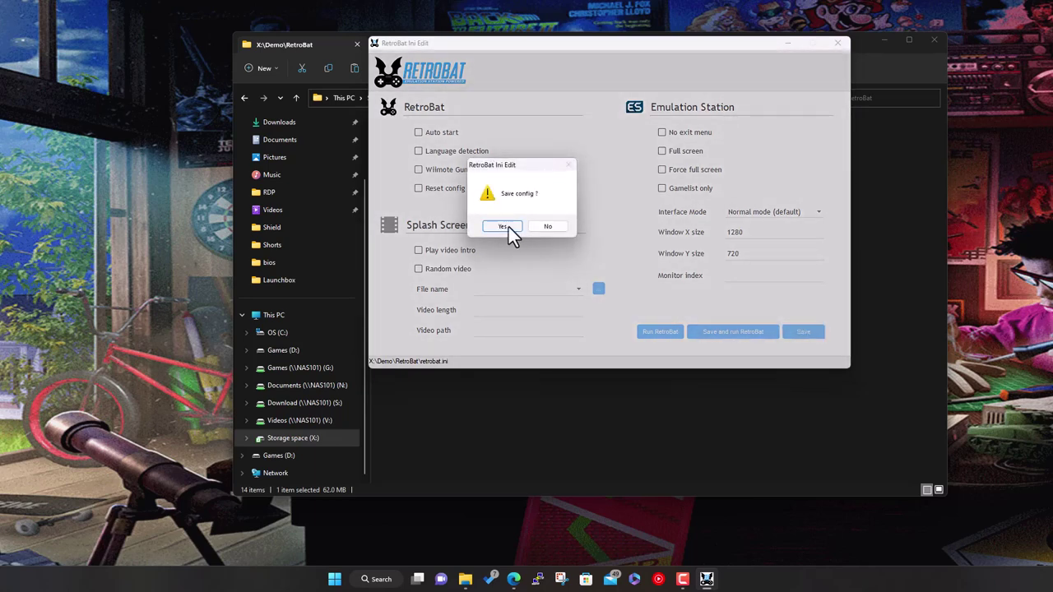
{"action": "left_click", "coordinate": [504, 226]}
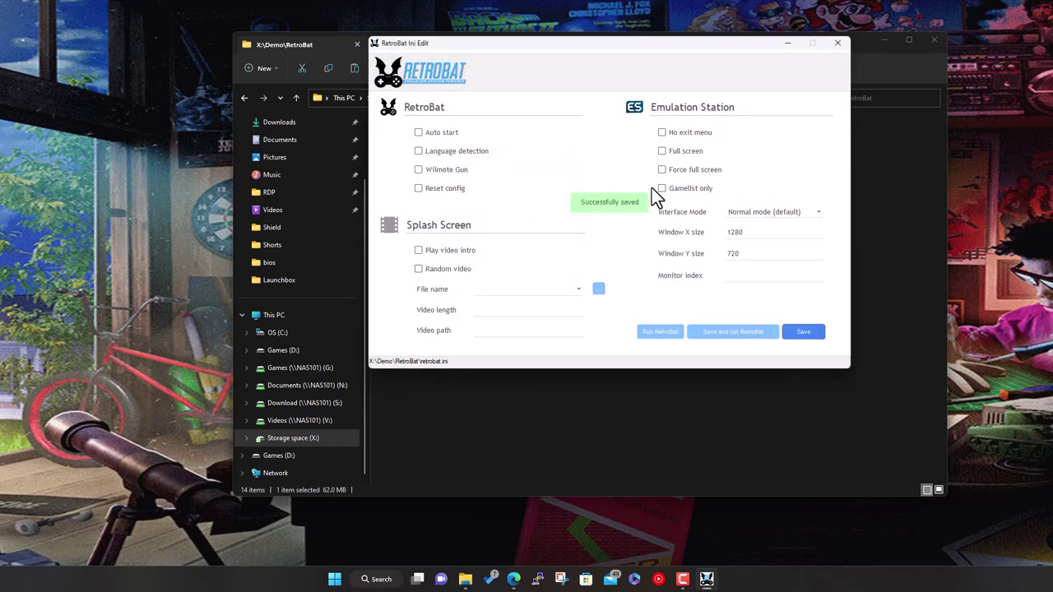
Step: Close the ini editor and BatGui menu, then launch RetroBat
{"action": "left_click", "coordinate": [837, 44]}
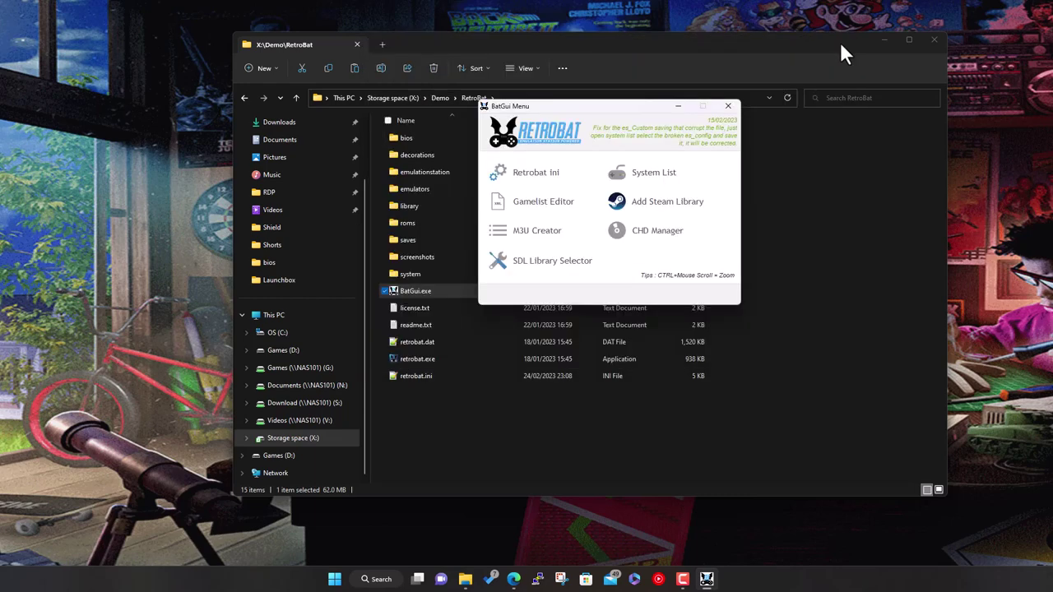
{"action": "left_click", "coordinate": [728, 105]}
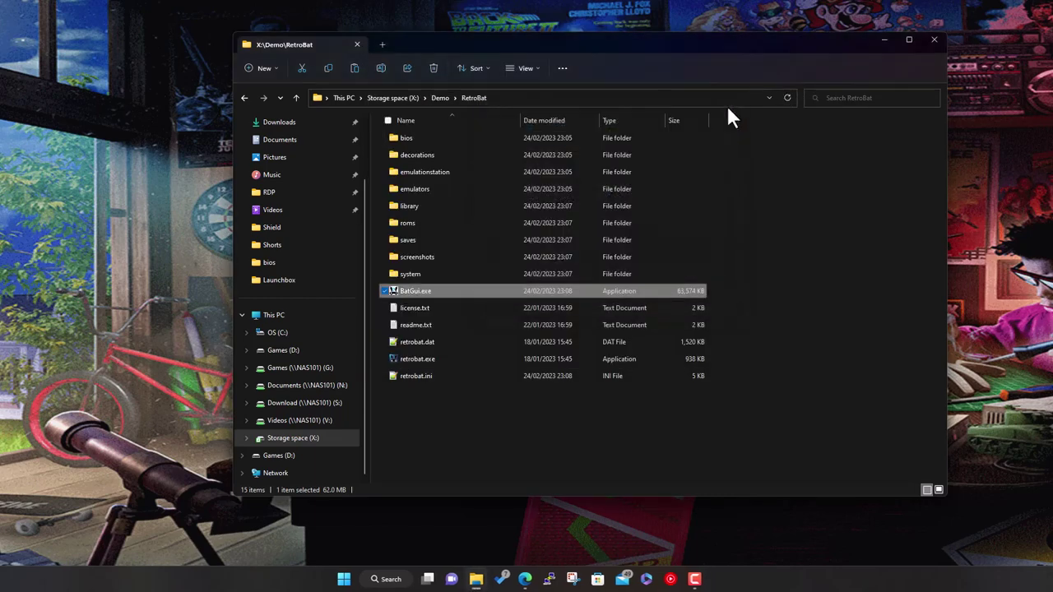
{"action": "double_click", "coordinate": [441, 361]}
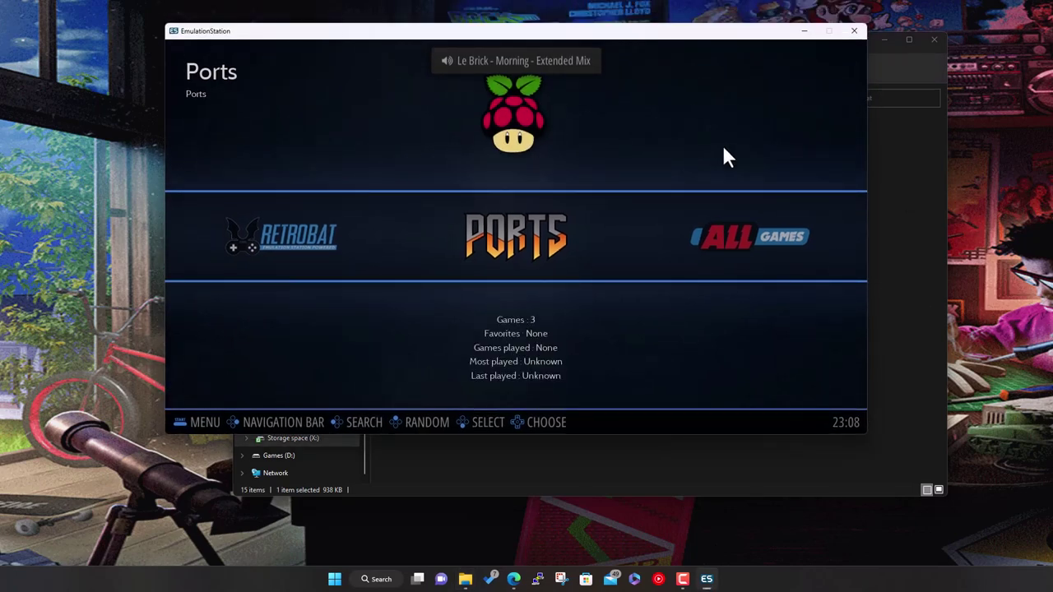
Step: Move three systems right in the carousel to RetroBat and open its emulator list
{"action": "key", "text": "Right"}
{"action": "key", "text": "Right"}
{"action": "key", "text": "Right"}
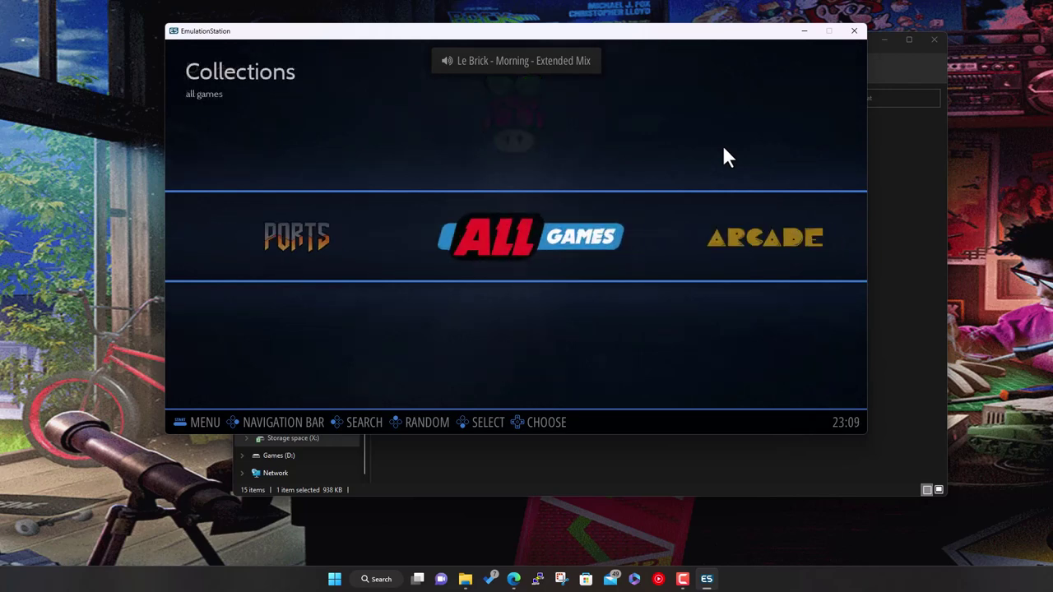
{"action": "key", "text": "Right"}
{"action": "key", "text": "Right"}
{"action": "key", "text": "Right"}
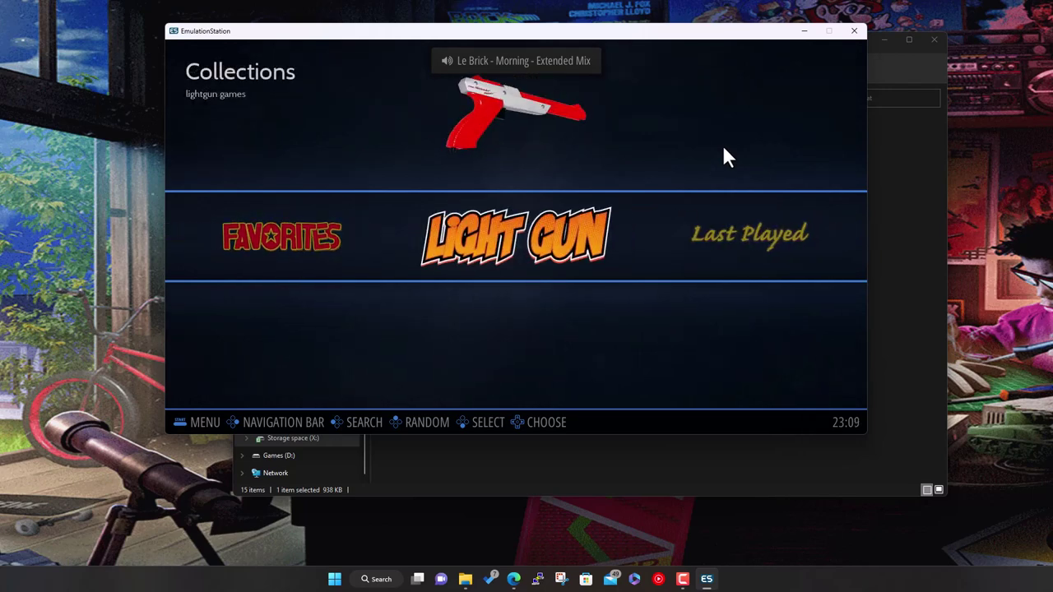
{"action": "key", "text": "Right"}
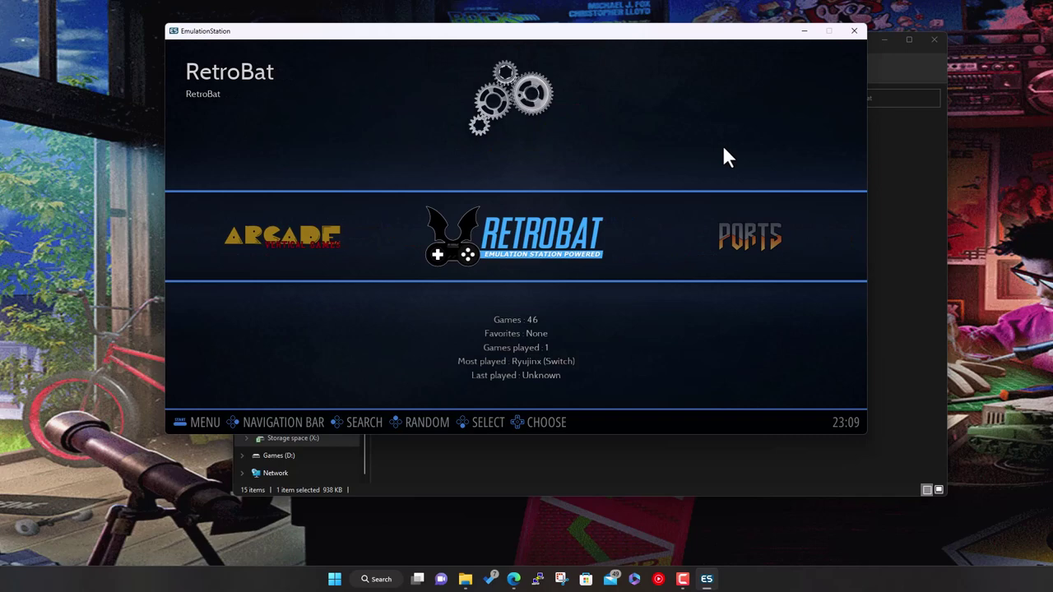
{"action": "key", "text": "Return"}
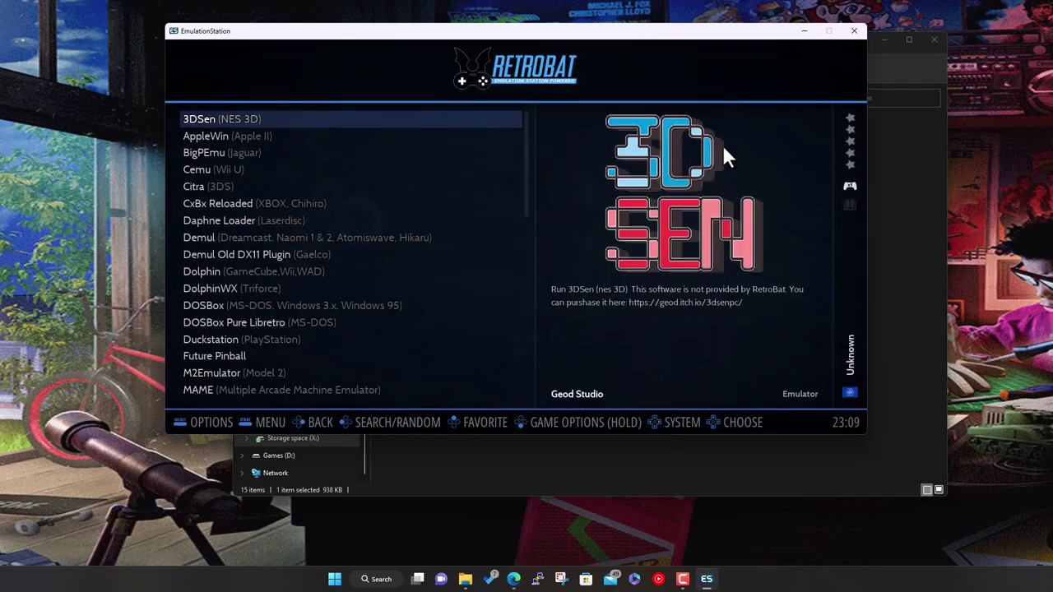
Step: Scroll the RetroBat emulator list to Cemu (Wii U) and launch it
{"action": "key", "text": "Down"}
{"action": "key", "text": "Down"}
{"action": "key", "text": "Down"}
{"action": "key", "text": "Down"}
{"action": "key", "text": "Down"}
{"action": "key", "text": "Down"}
{"action": "key", "text": "Down"}
{"action": "key", "text": "Down"}
{"action": "key", "text": "Down"}
{"action": "key", "text": "Down"}
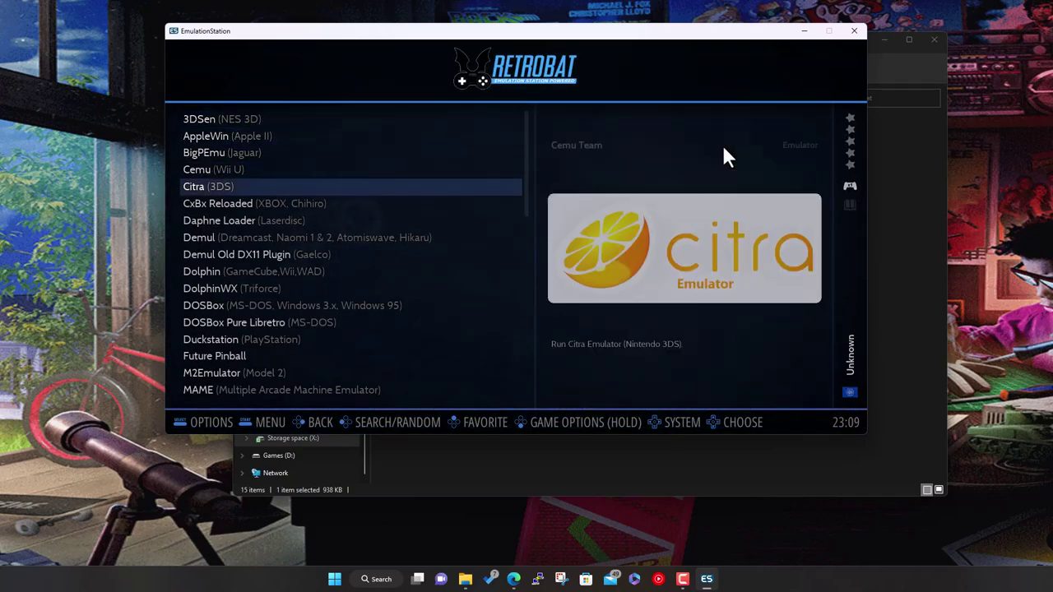
{"action": "key", "text": "Down"}
{"action": "key", "text": "Down"}
{"action": "key", "text": "Down"}
{"action": "key", "text": "Down"}
{"action": "key", "text": "Down"}
{"action": "key", "text": "Down"}
{"action": "key", "text": "Down"}
{"action": "key", "text": "Down"}
{"action": "key", "text": "Down"}
{"action": "key", "text": "Down"}
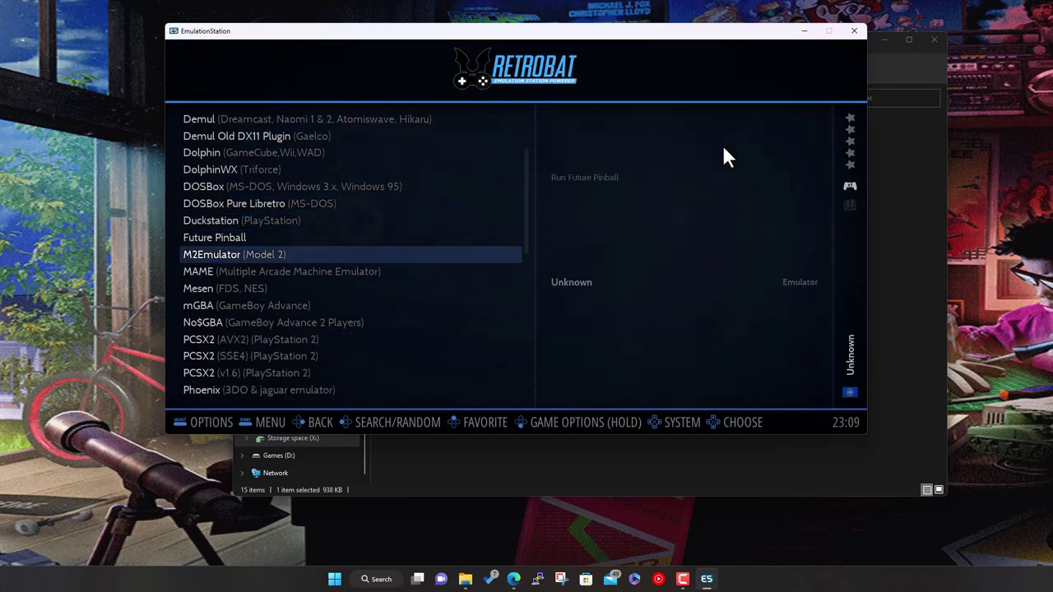
{"action": "key", "text": "Up"}
{"action": "key", "text": "Up"}
{"action": "key", "text": "Up"}
{"action": "key", "text": "Up"}
{"action": "key", "text": "Up"}
{"action": "key", "text": "Up"}
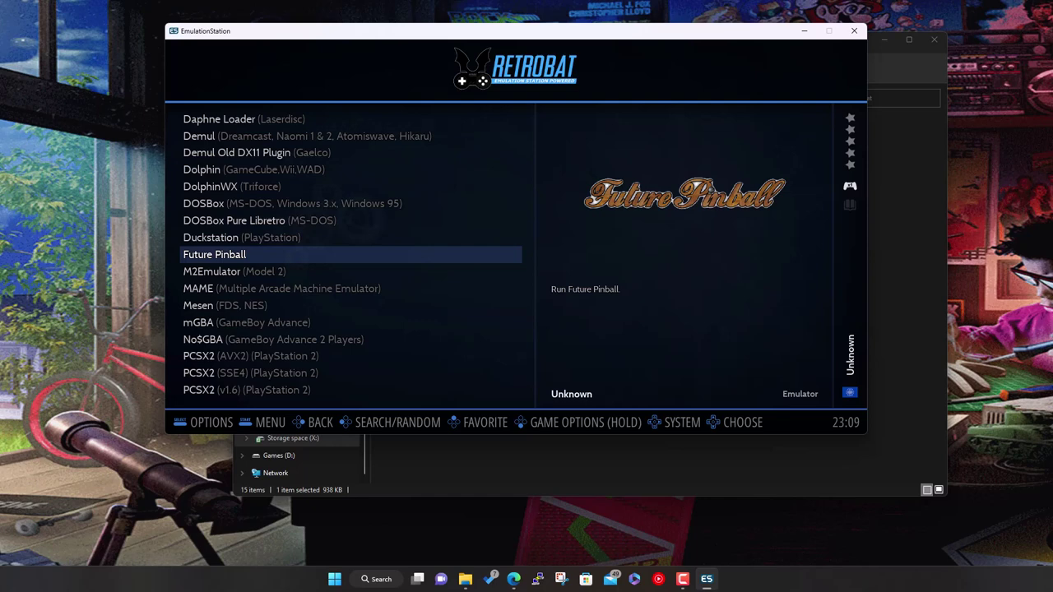
{"action": "key", "text": "Up"}
{"action": "key", "text": "Up"}
{"action": "key", "text": "Up"}
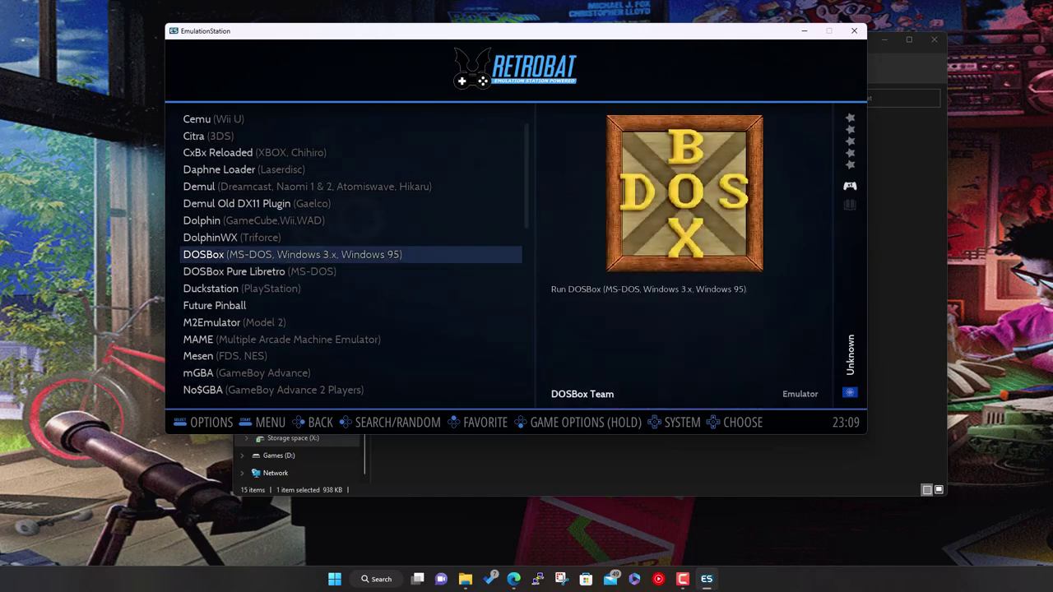
{"action": "key", "text": "Up"}
{"action": "key", "text": "Up"}
{"action": "key", "text": "Up"}
{"action": "key", "text": "Up"}
{"action": "key", "text": "Up"}
{"action": "key", "text": "Up"}
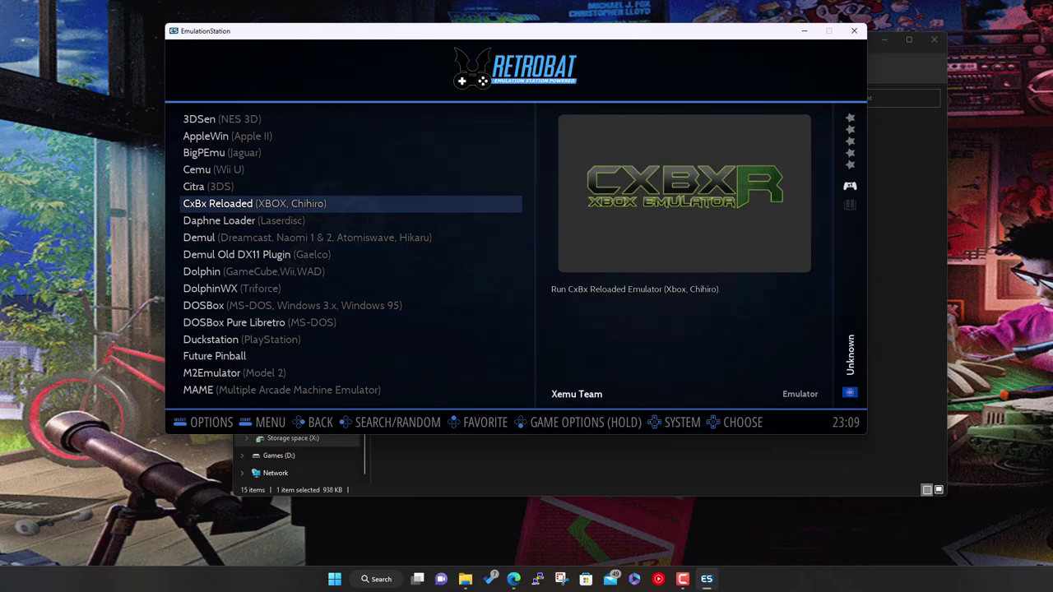
{"action": "key", "text": "Up"}
{"action": "key", "text": "Up"}
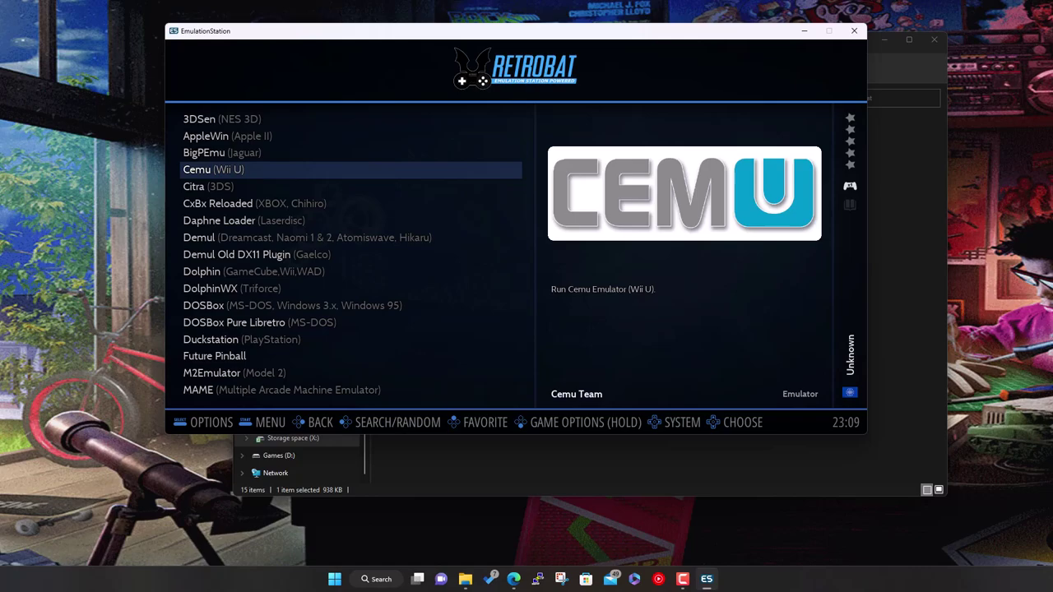
{"action": "key", "text": "Return"}
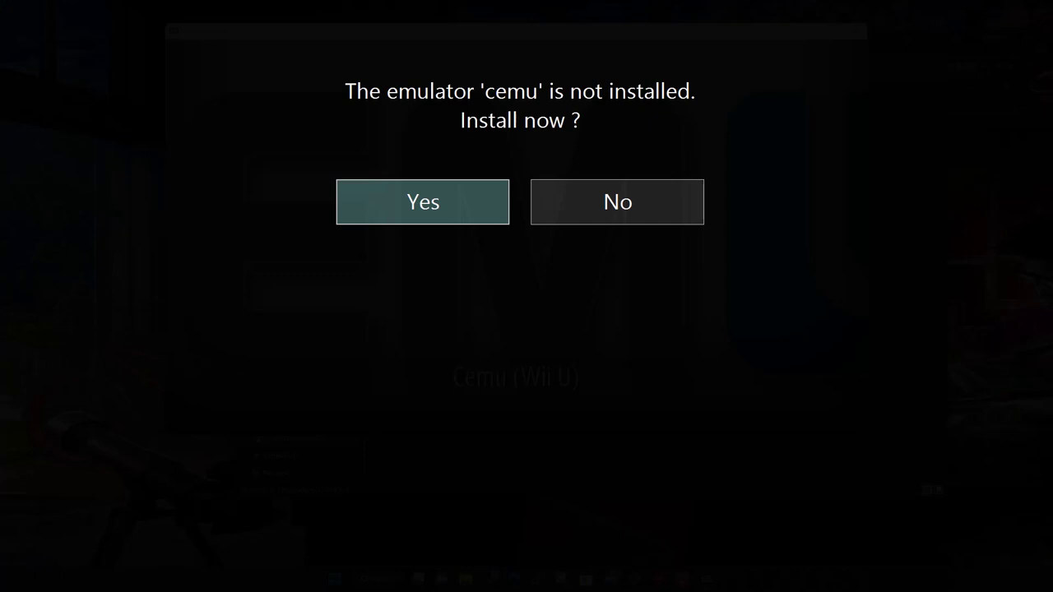
Step: Answer Yes to 'cemu is not installed. Install now?' so Cemu downloads and starts
{"action": "key", "text": "Return"}
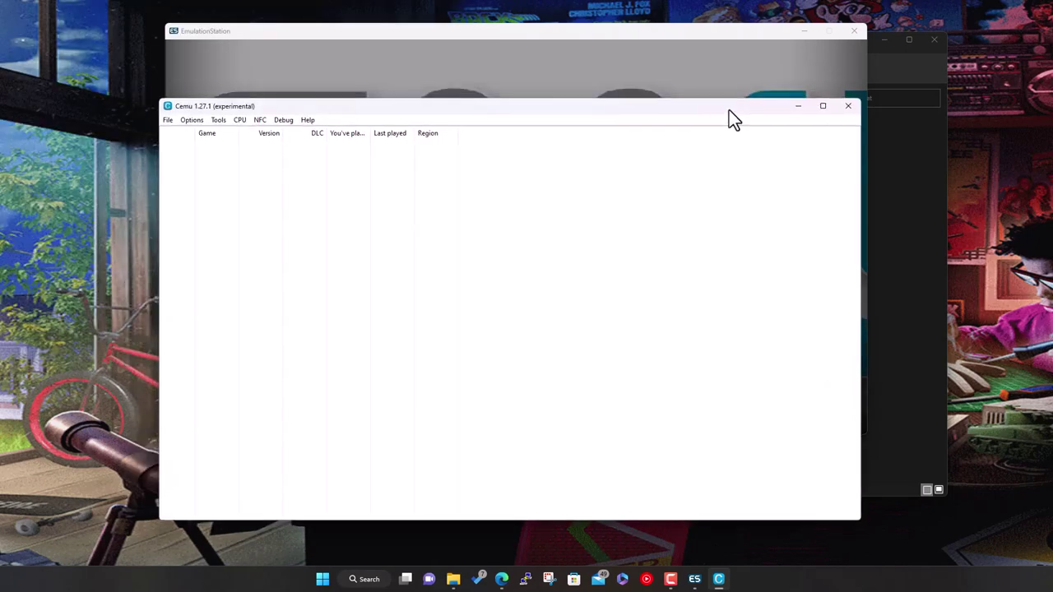
Step: Open Cemu's Options > Input settings for Controller 1 and check the empty Profile list
{"action": "left_click_drag", "start_coordinate": [729, 110], "coordinate": [759, 75]}
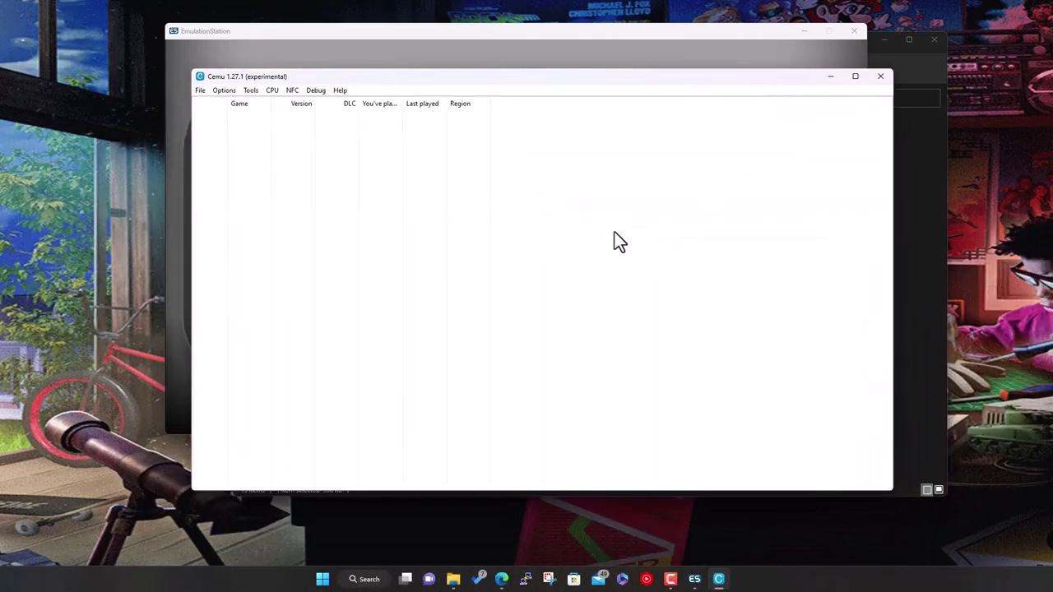
{"action": "left_click", "coordinate": [201, 91]}
{"action": "mouse_move", "coordinate": [217, 92]}
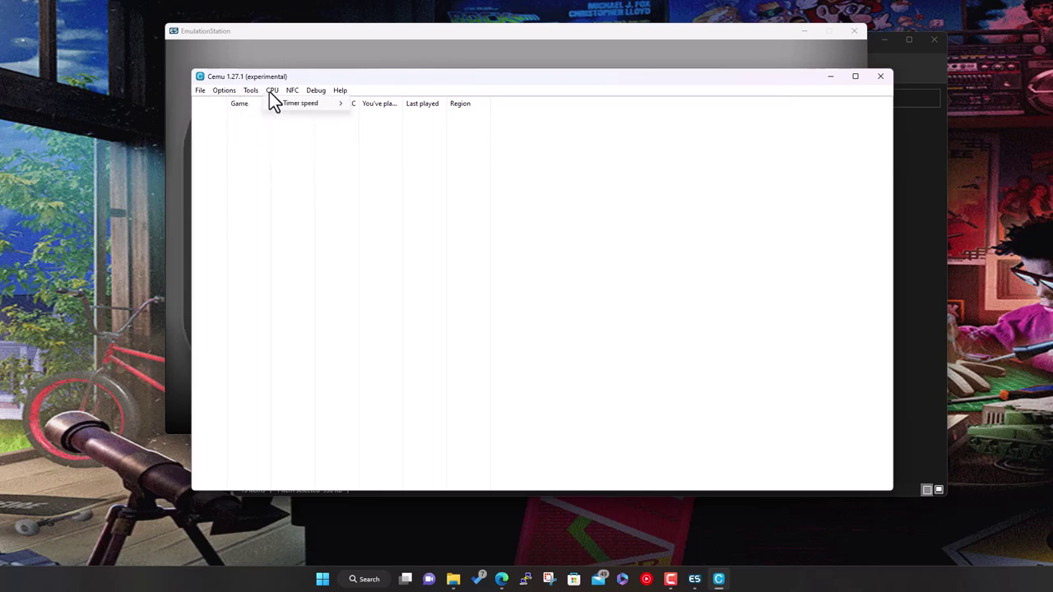
{"action": "mouse_move", "coordinate": [307, 91]}
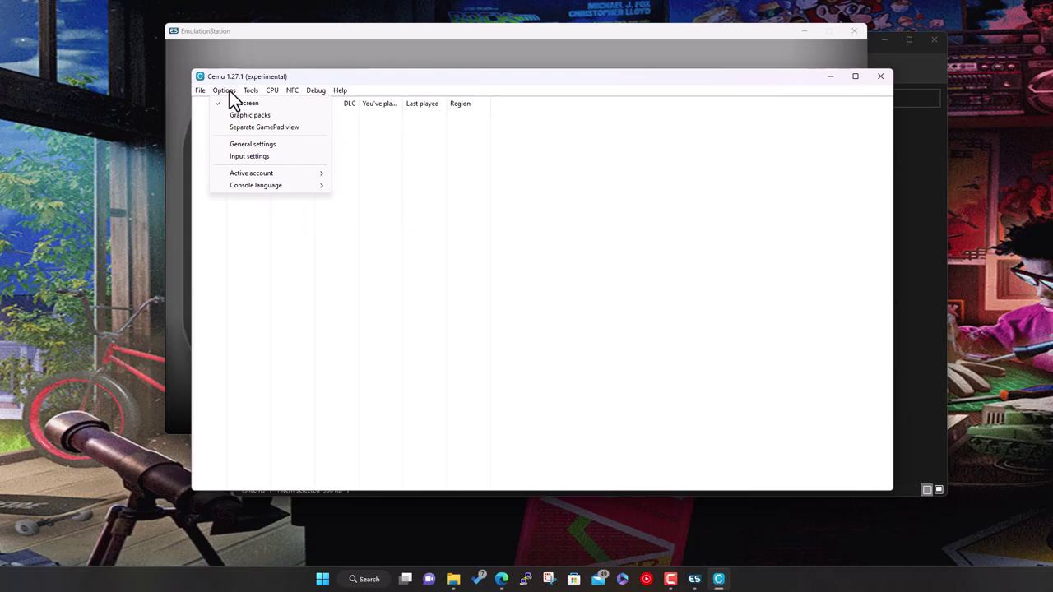
{"action": "left_click", "coordinate": [249, 156]}
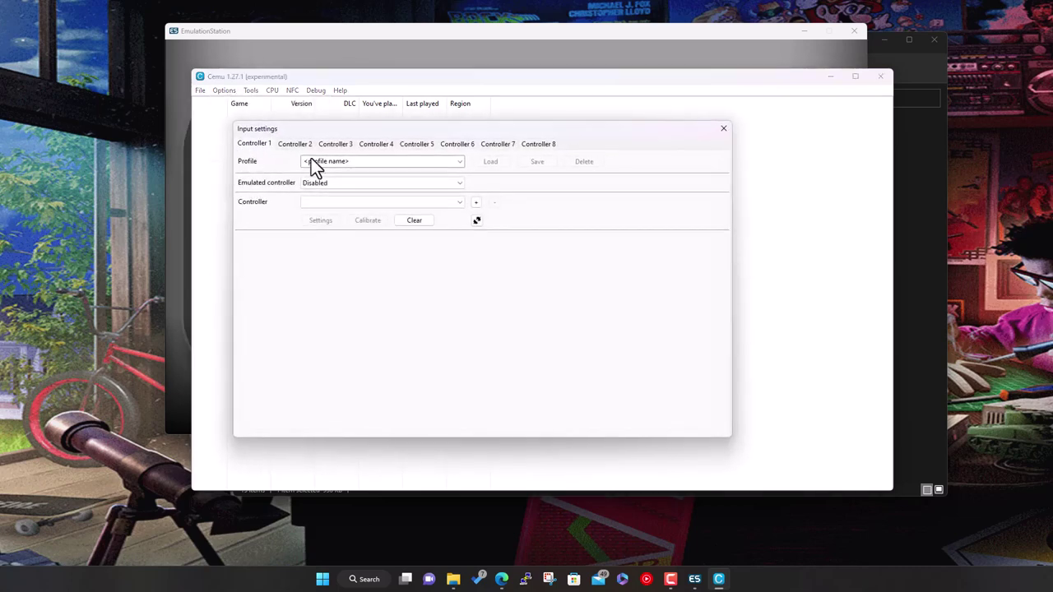
{"action": "left_click", "coordinate": [459, 162]}
{"action": "left_click", "coordinate": [459, 162]}
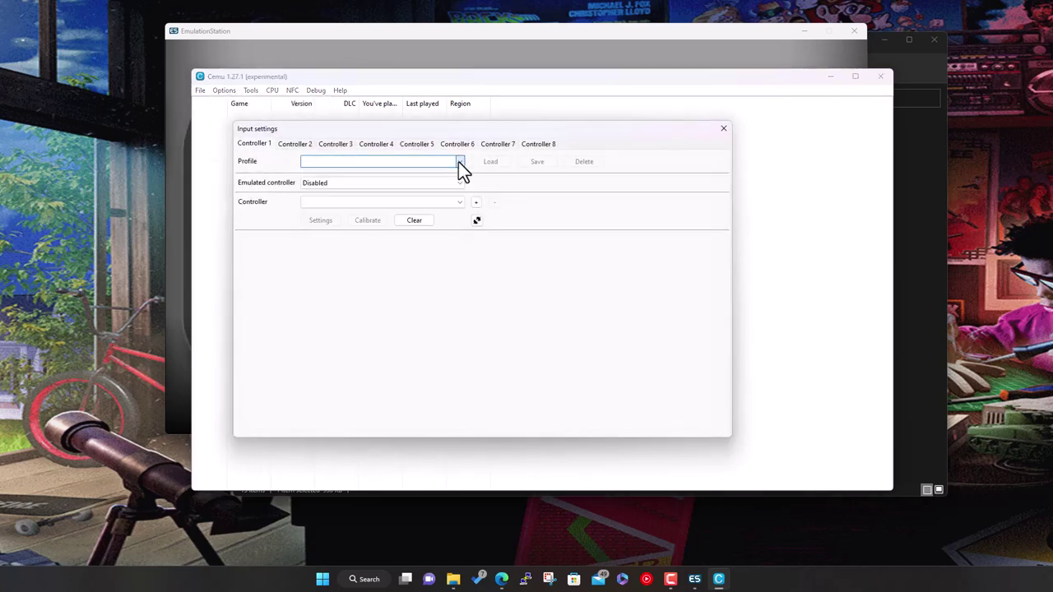